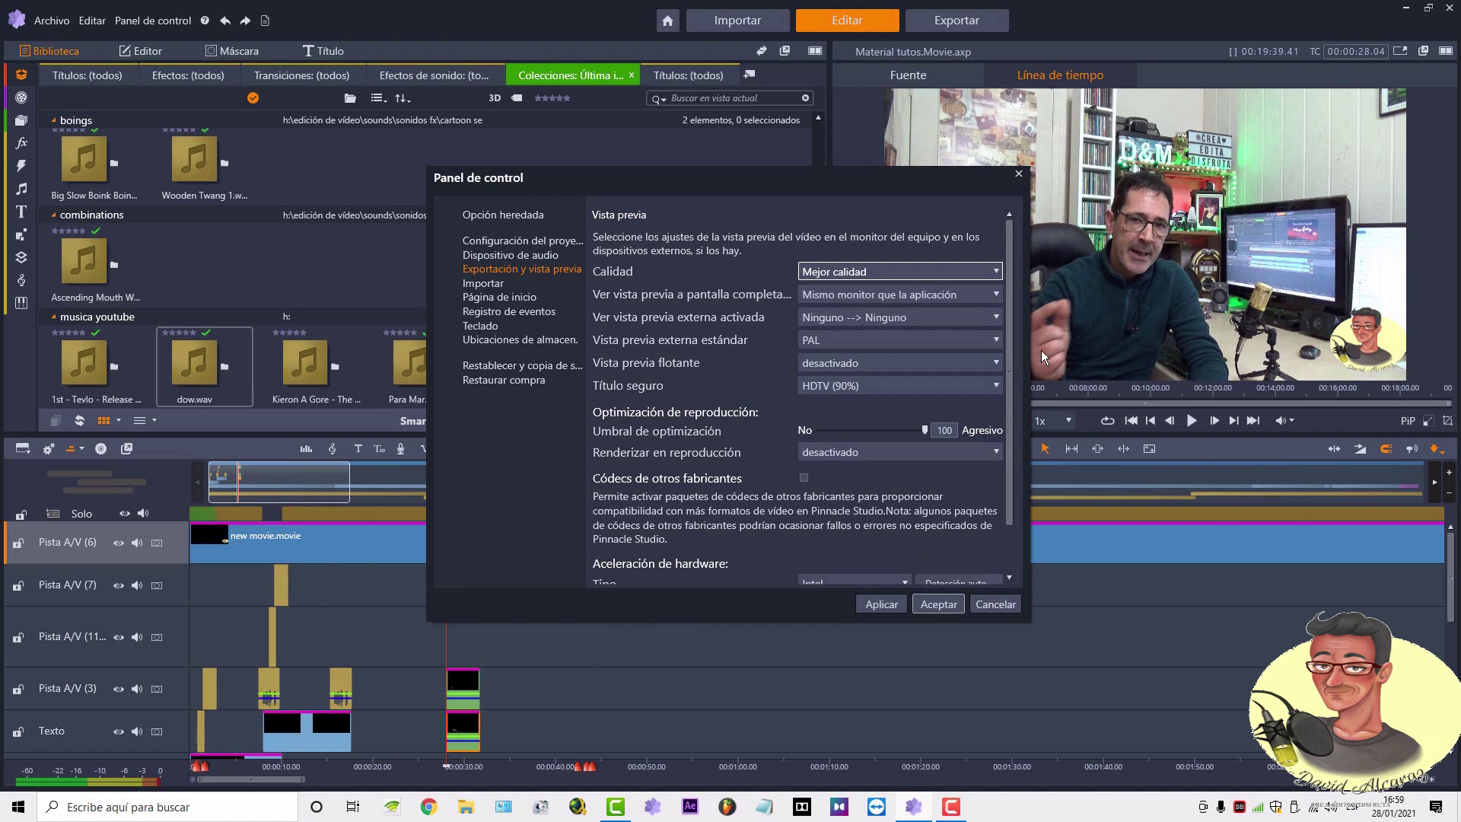
- Set the preview quality to Reproducción rápida, and change it to Equilibrado
click(917, 272)
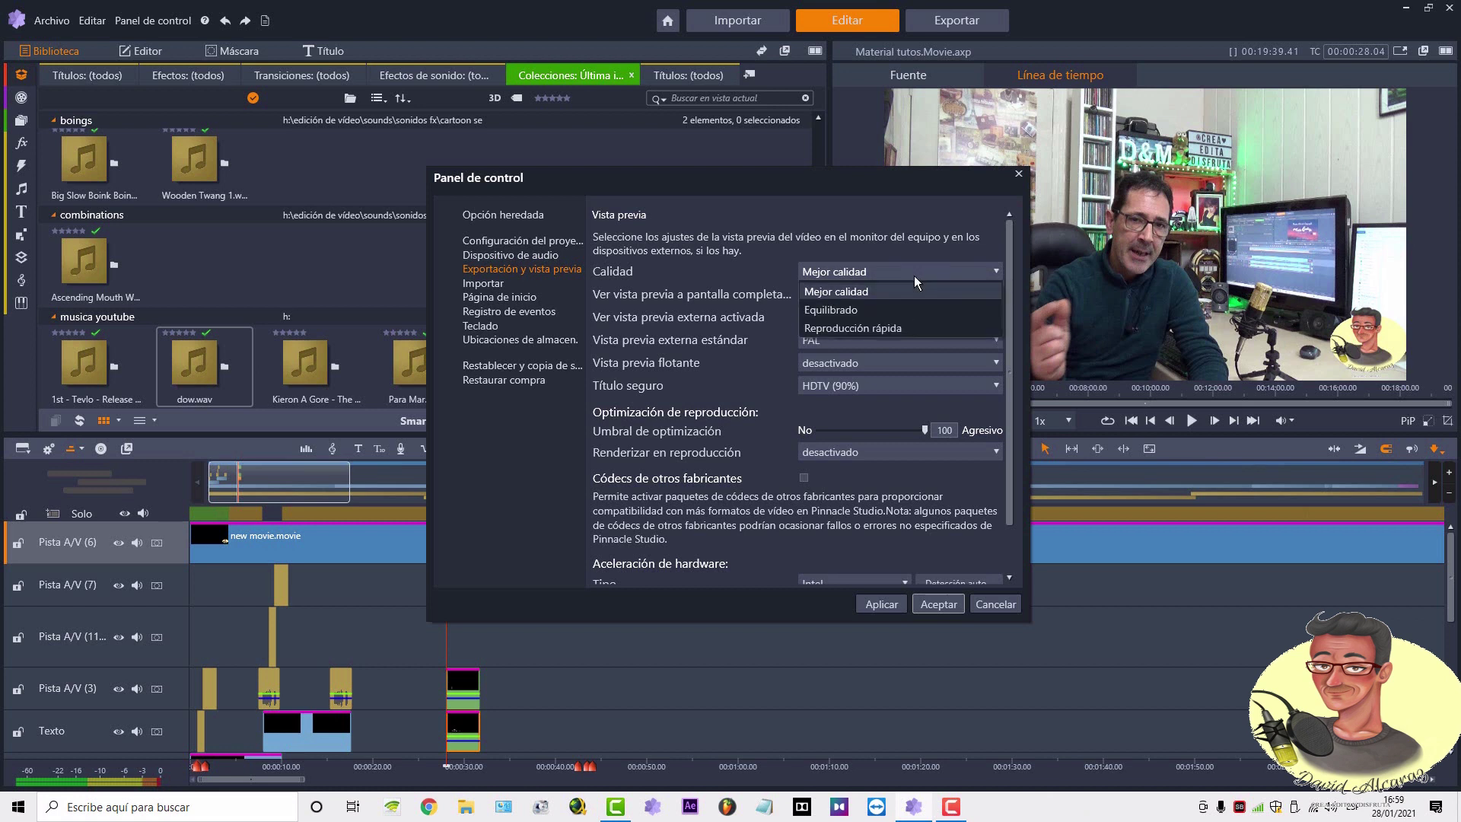
click(863, 330)
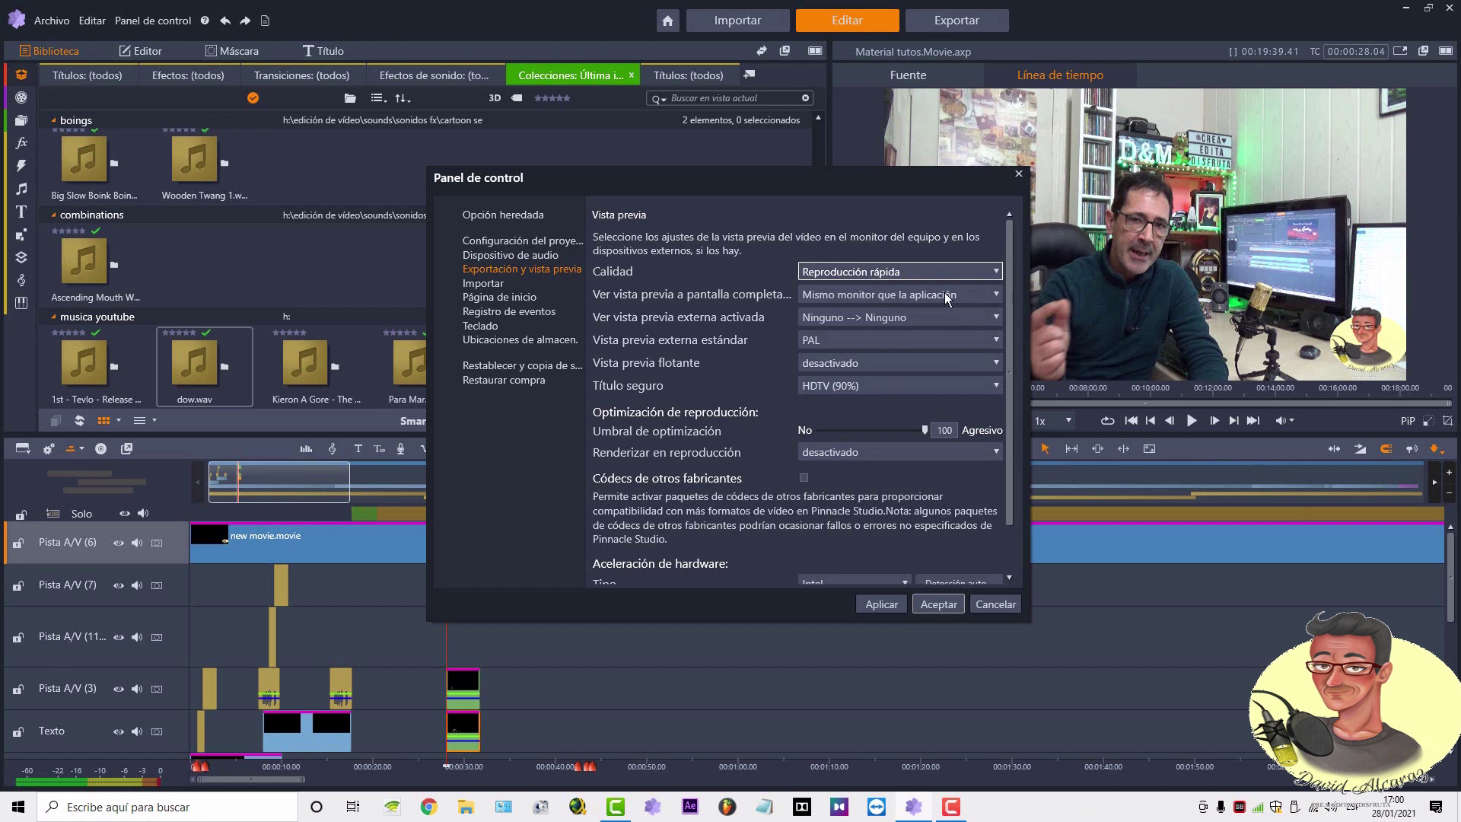
click(929, 278)
click(886, 313)
scroll(701, 356, down, 1)
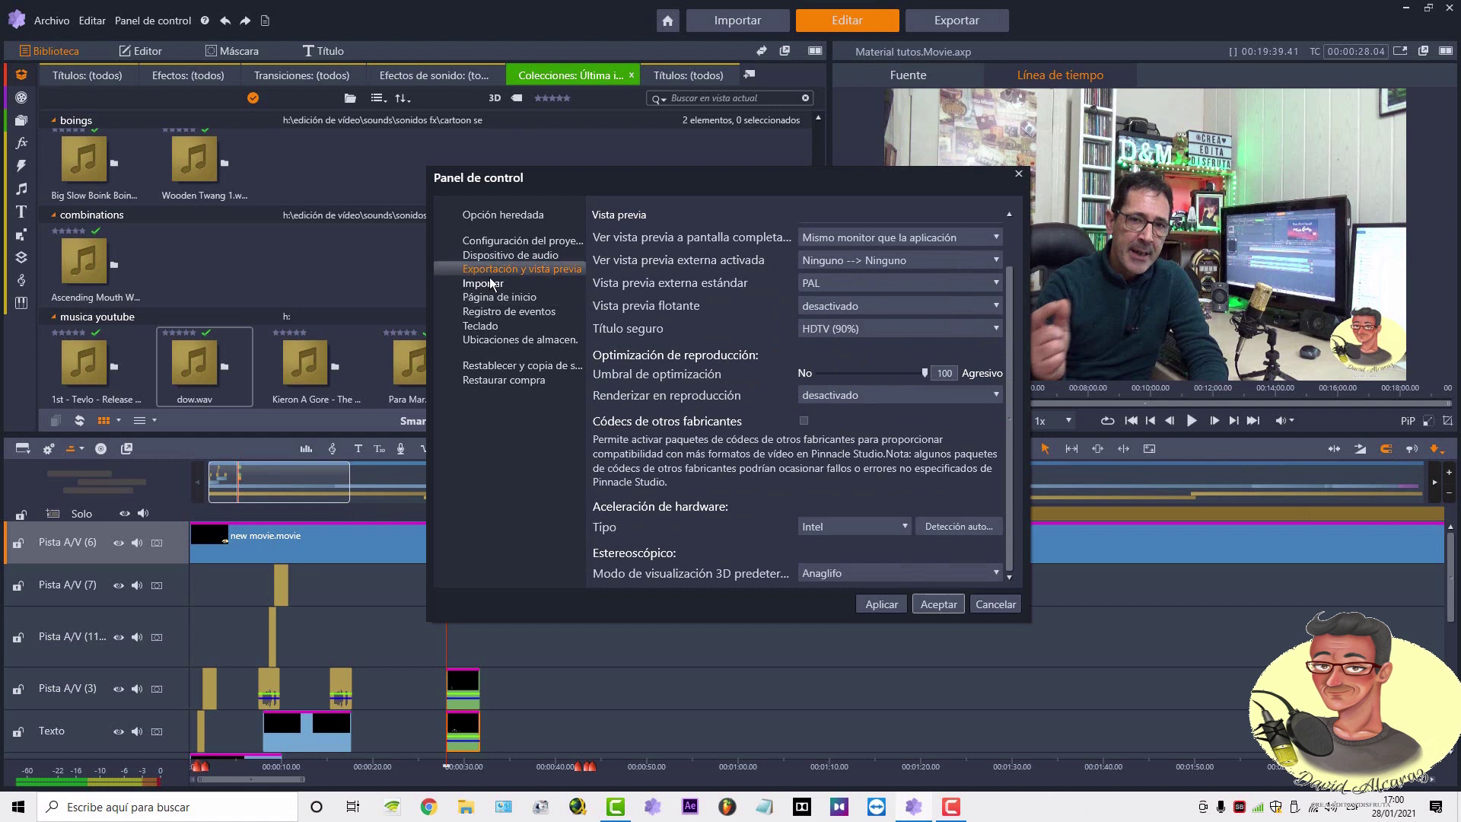
- Show the storage location settings and switch to File Explorer to examine the drives under Este equipo, selecting Disco local (C:)
click(496, 340)
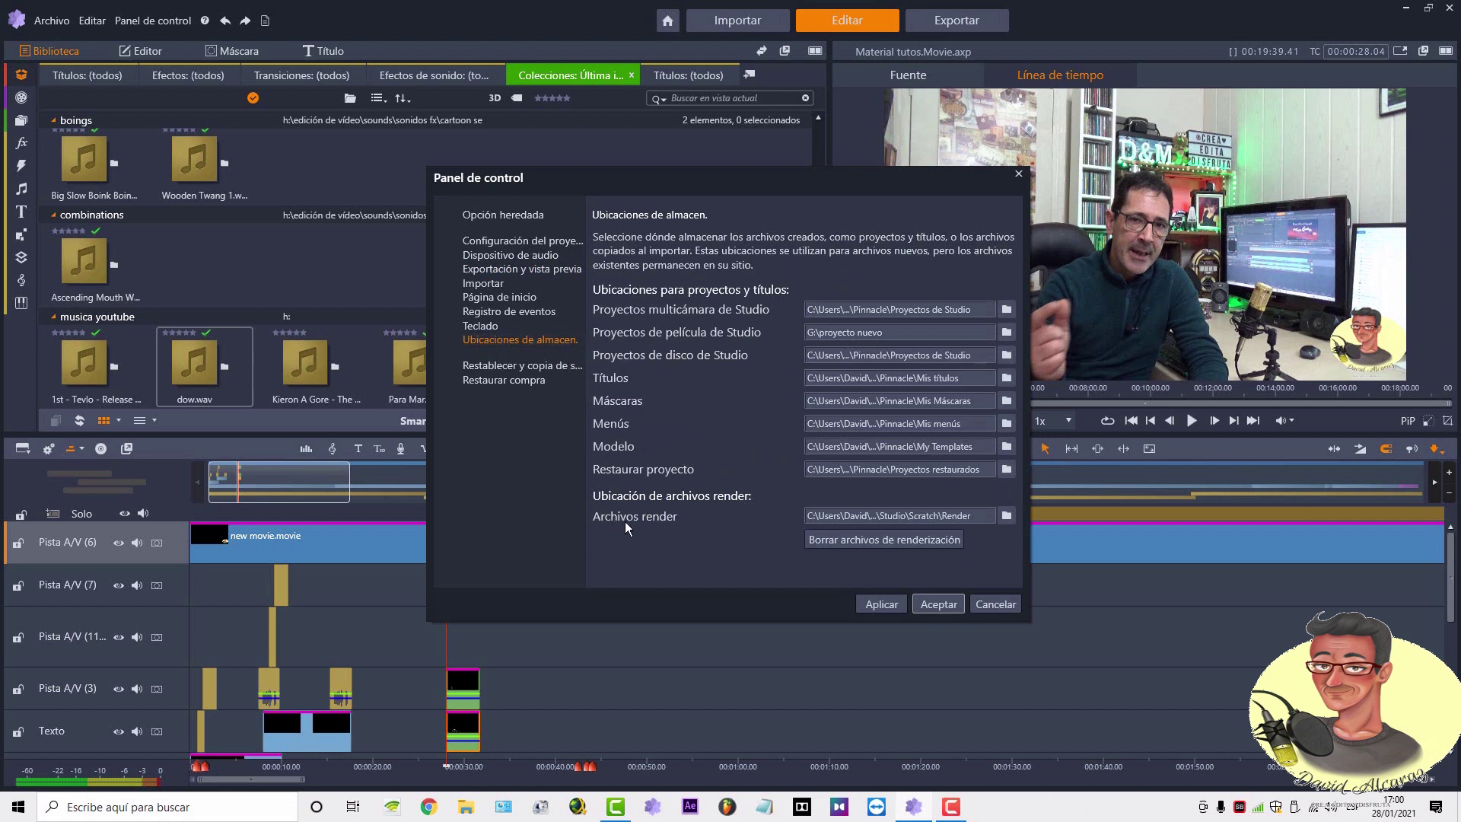
mouse_move(618, 525)
key(super+e)
drag(1422, 222, 866, 275)
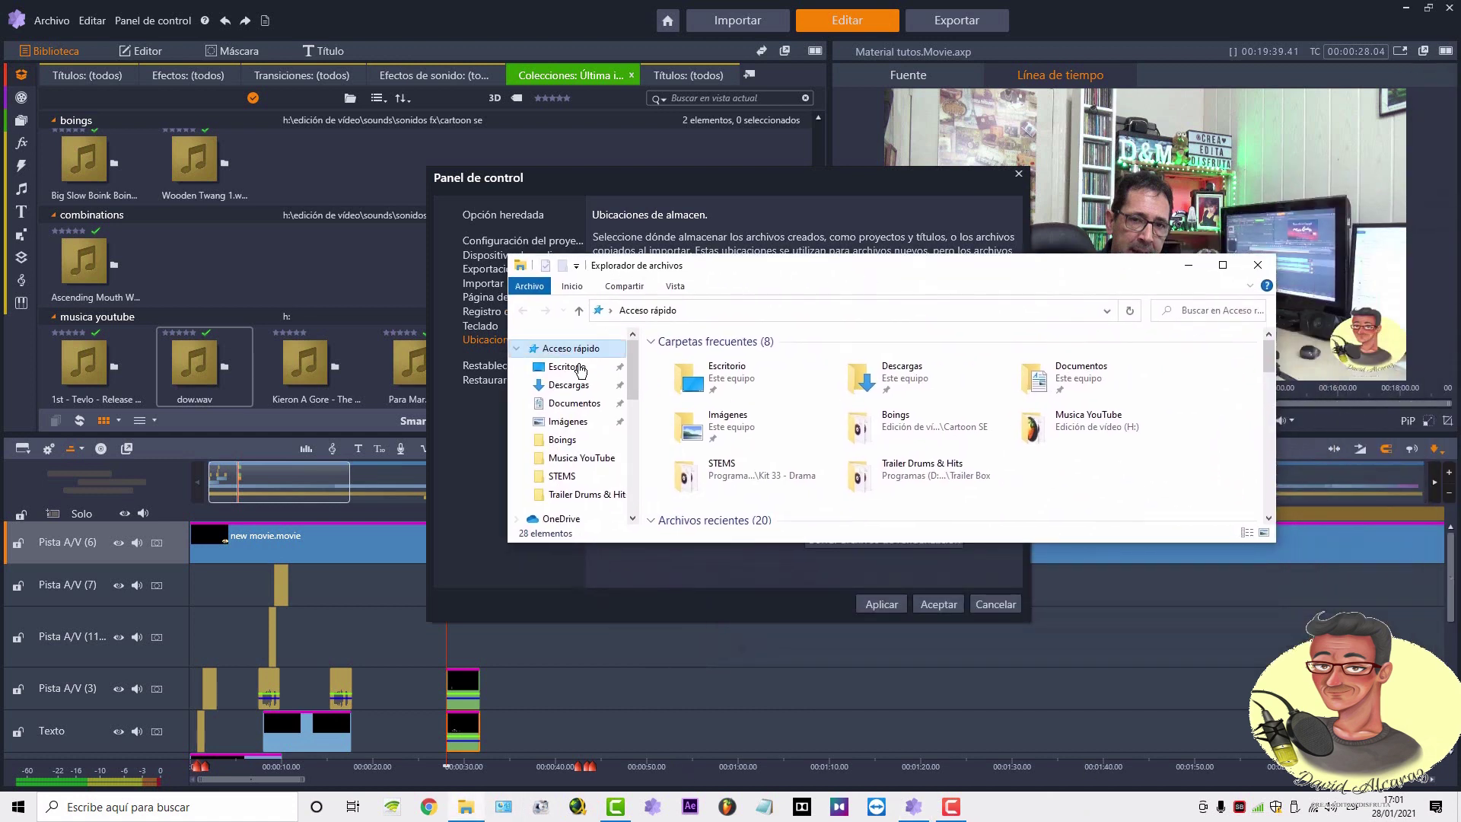
scroll(566, 403, down, 2)
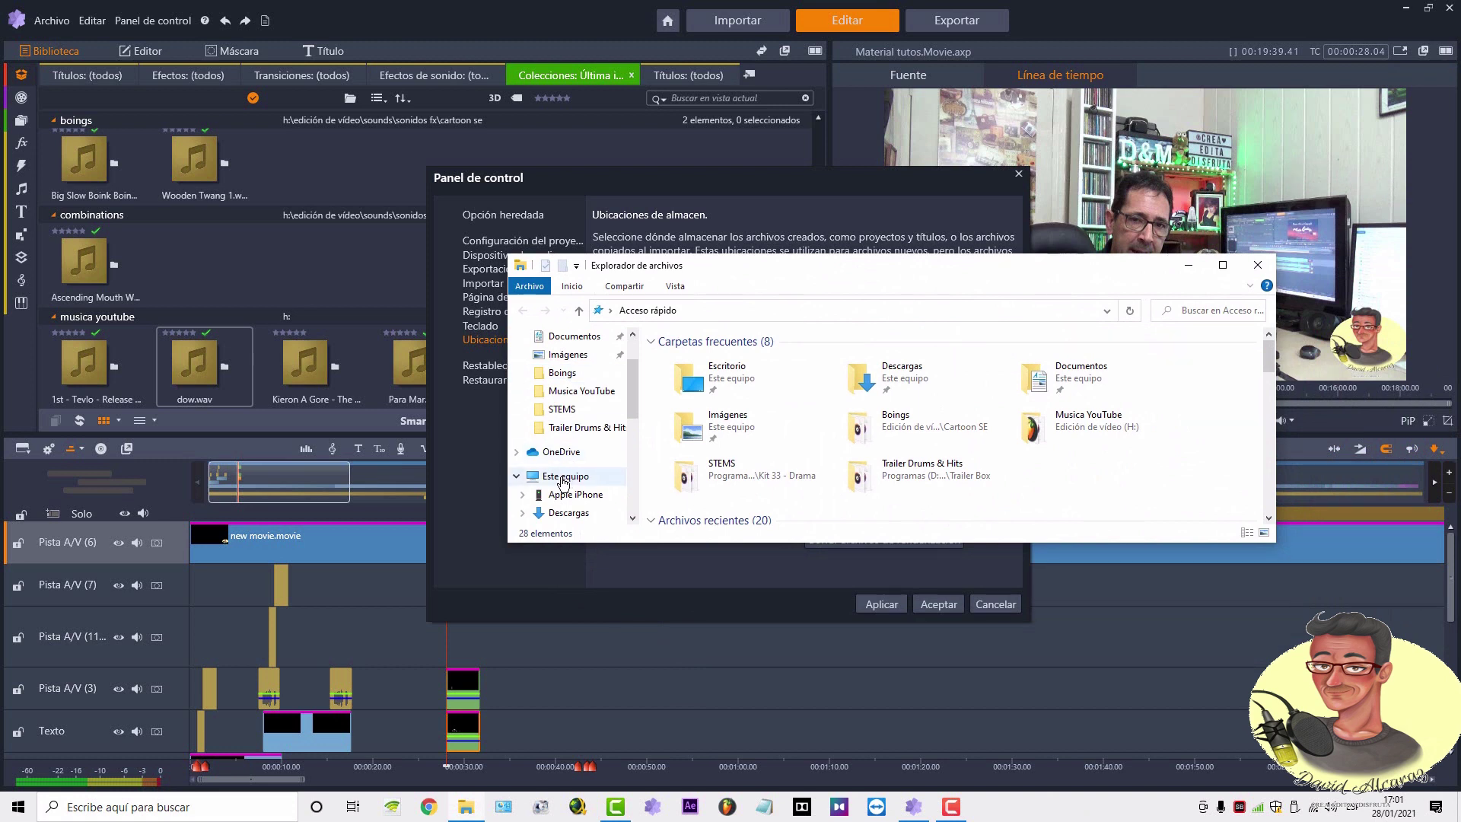
click(565, 477)
scroll(828, 441, down, 2)
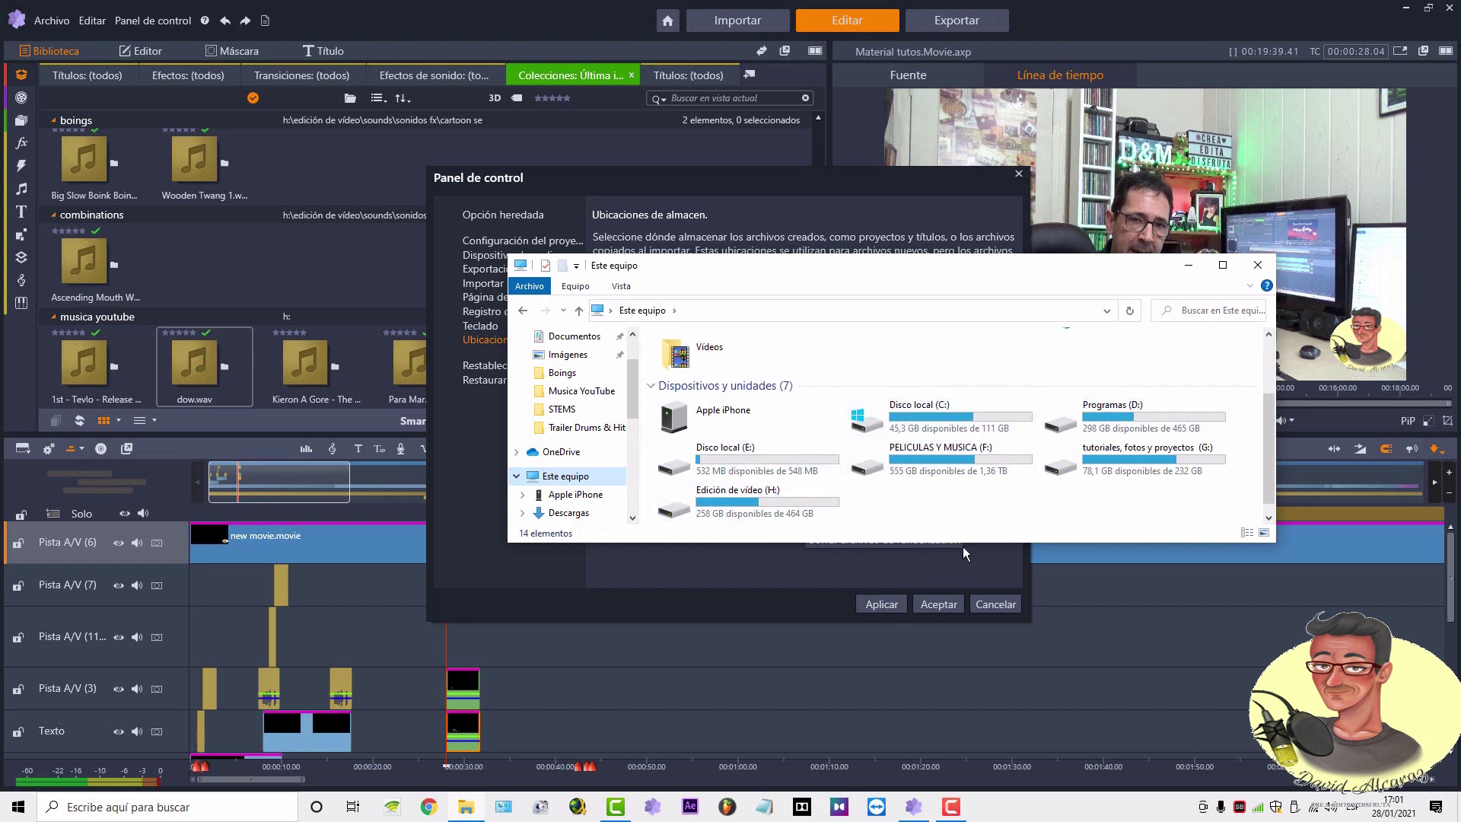
click(934, 432)
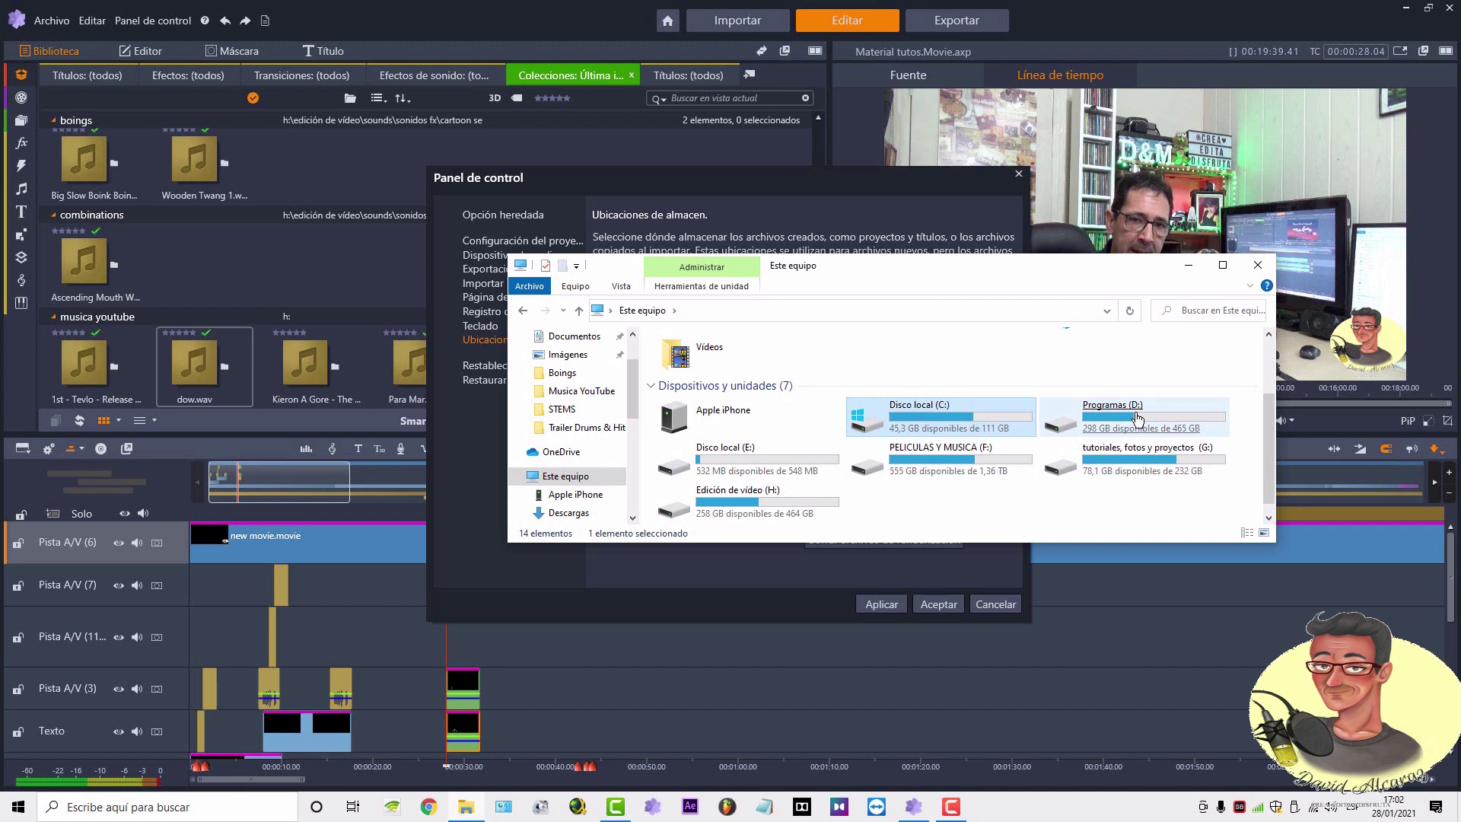
- Locate the Render Pinnacle folder on the Programas (D:) drive and close File Explorer
double_click(1109, 420)
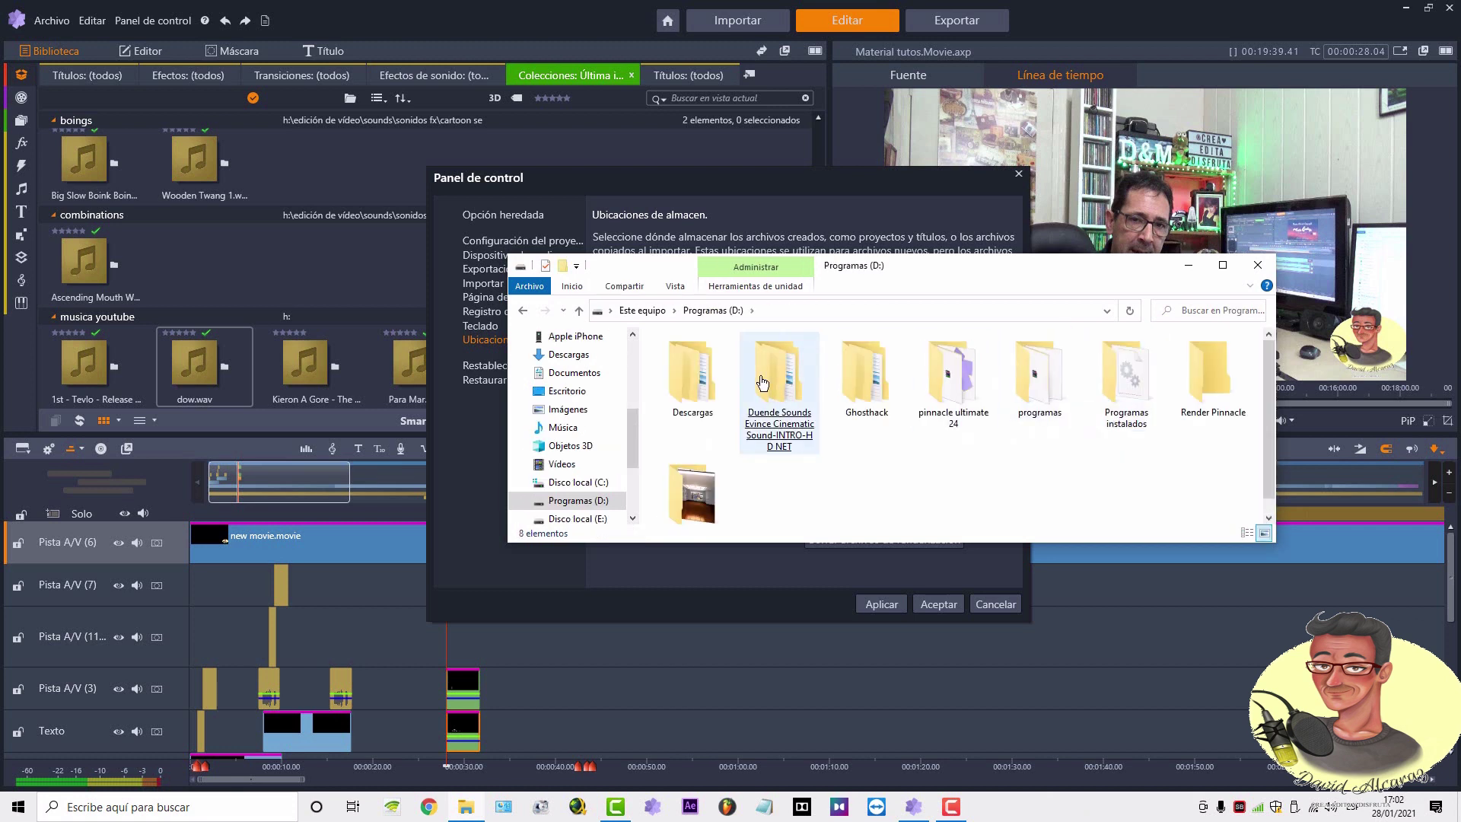
click(1208, 405)
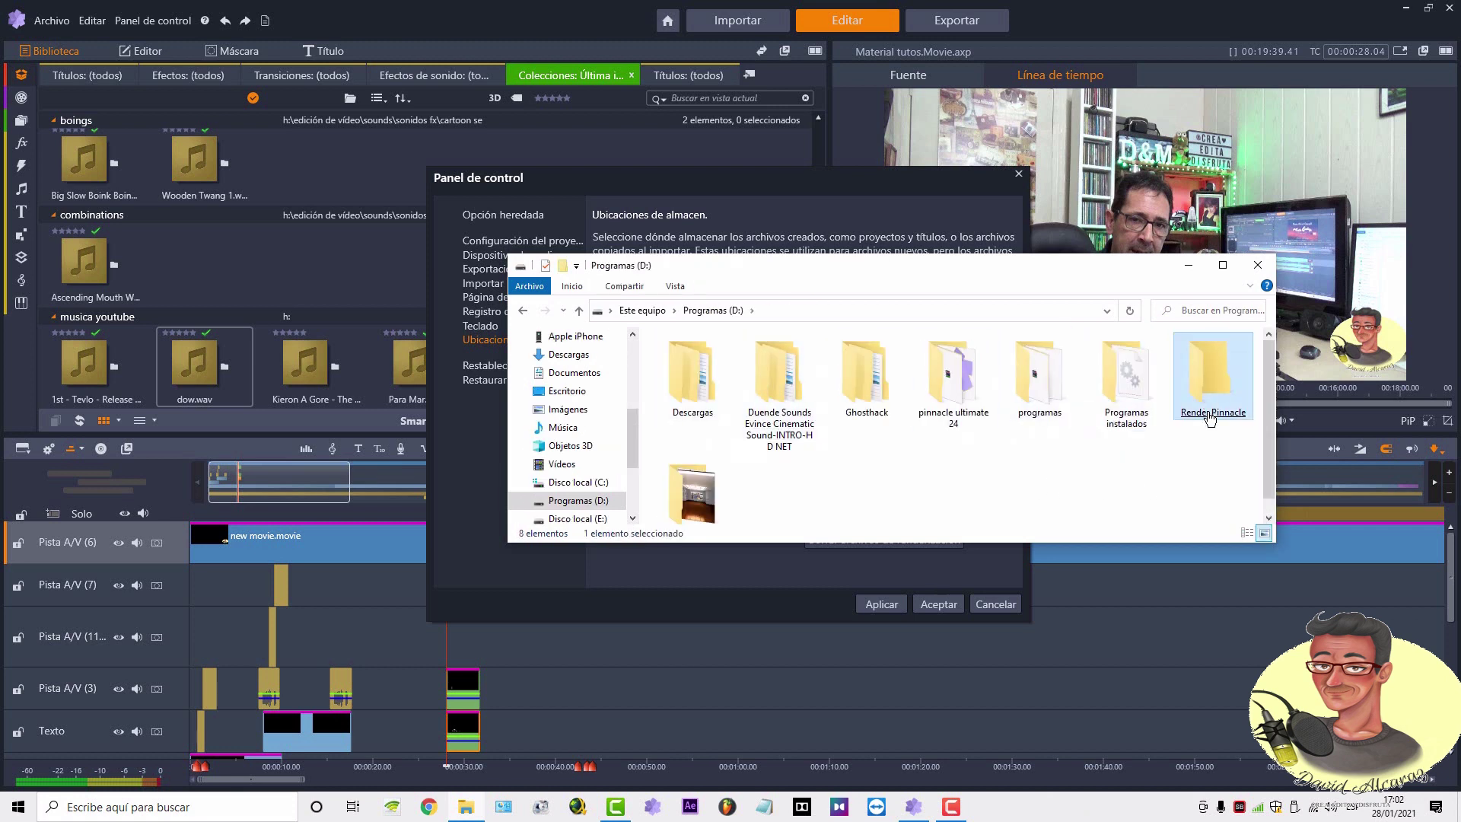
right_click(963, 480)
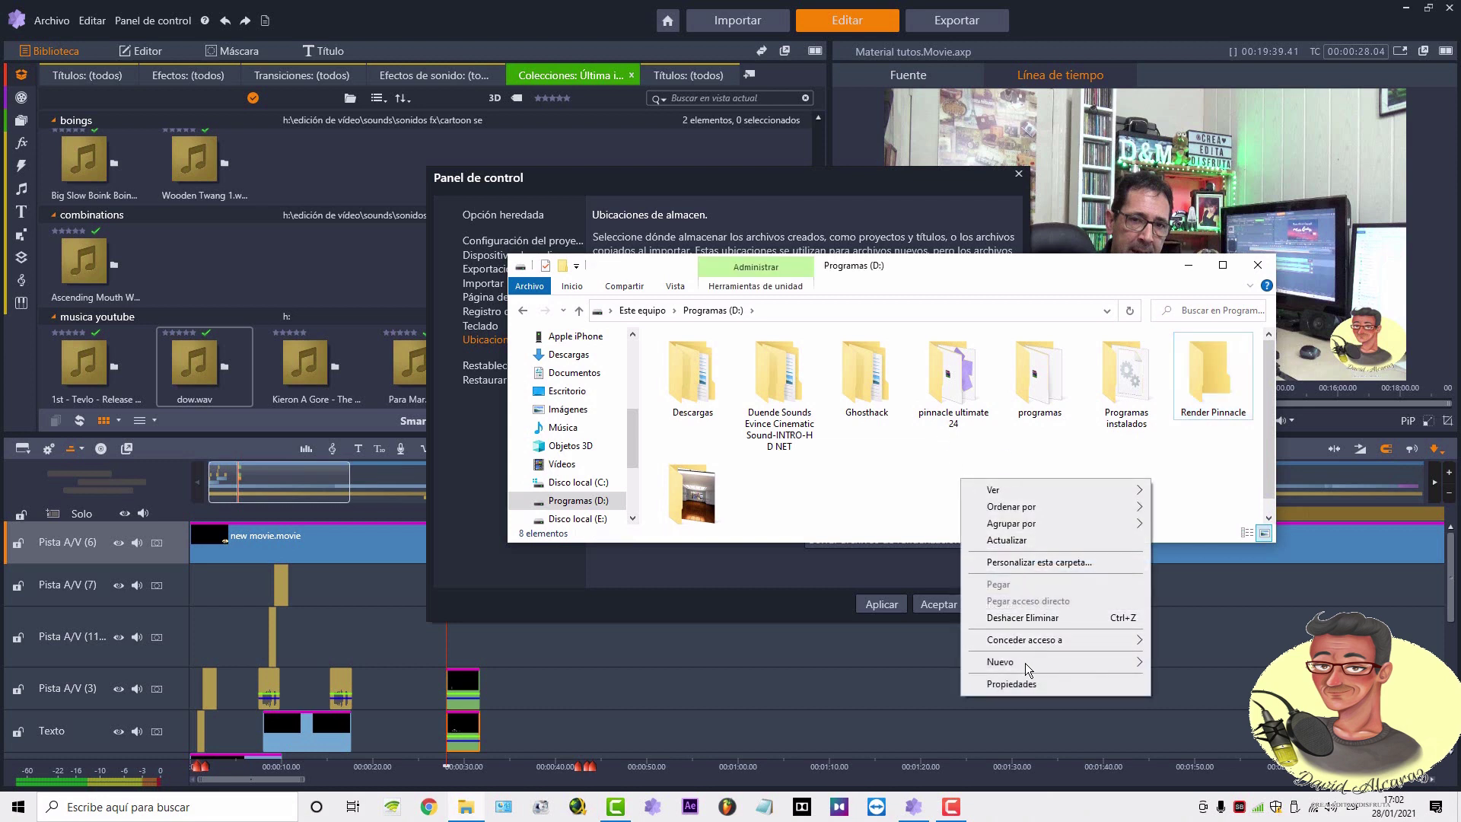
mouse_move(1045, 664)
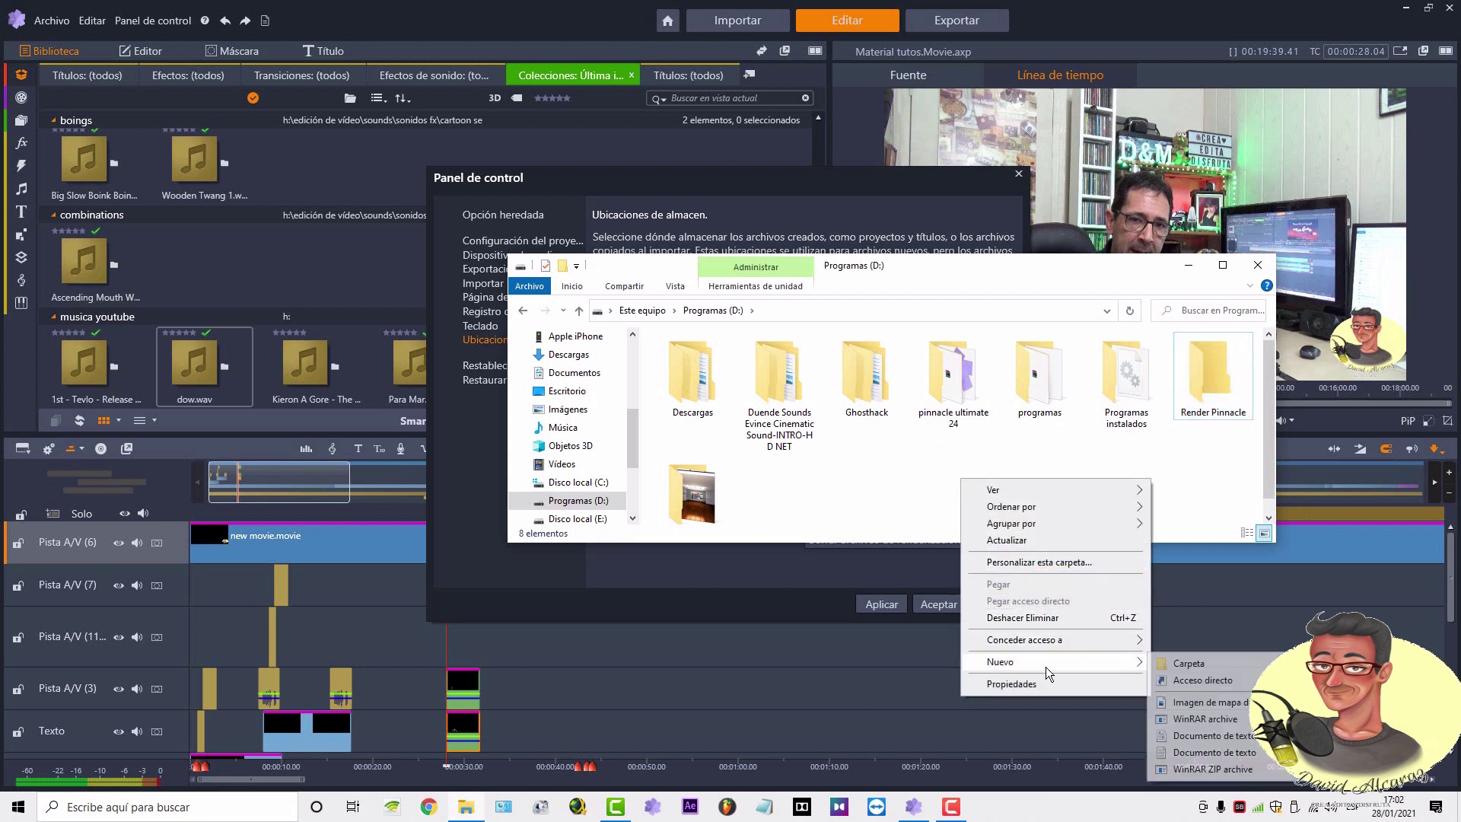
click(1107, 453)
click(1202, 411)
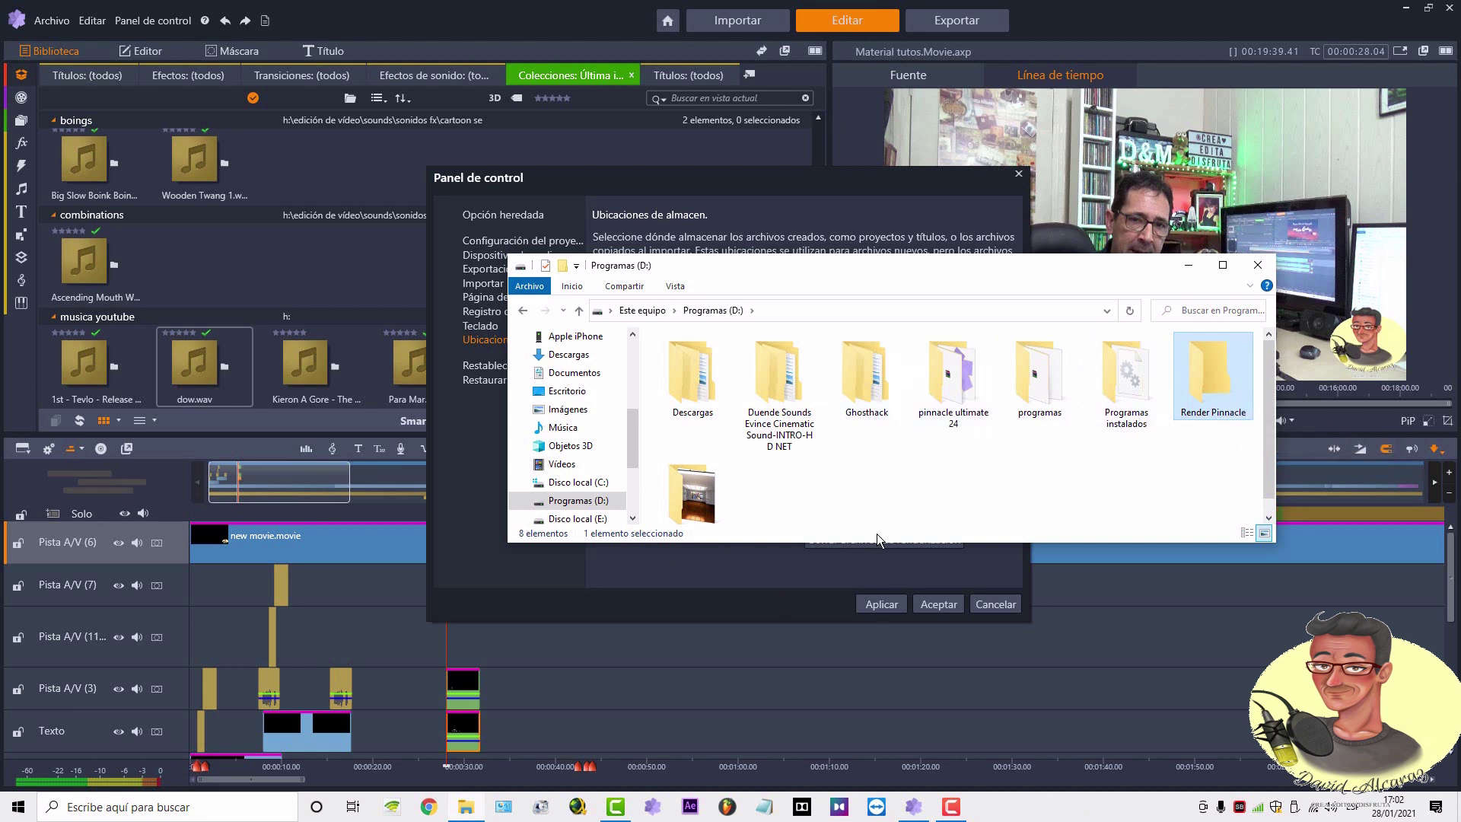
click(1256, 267)
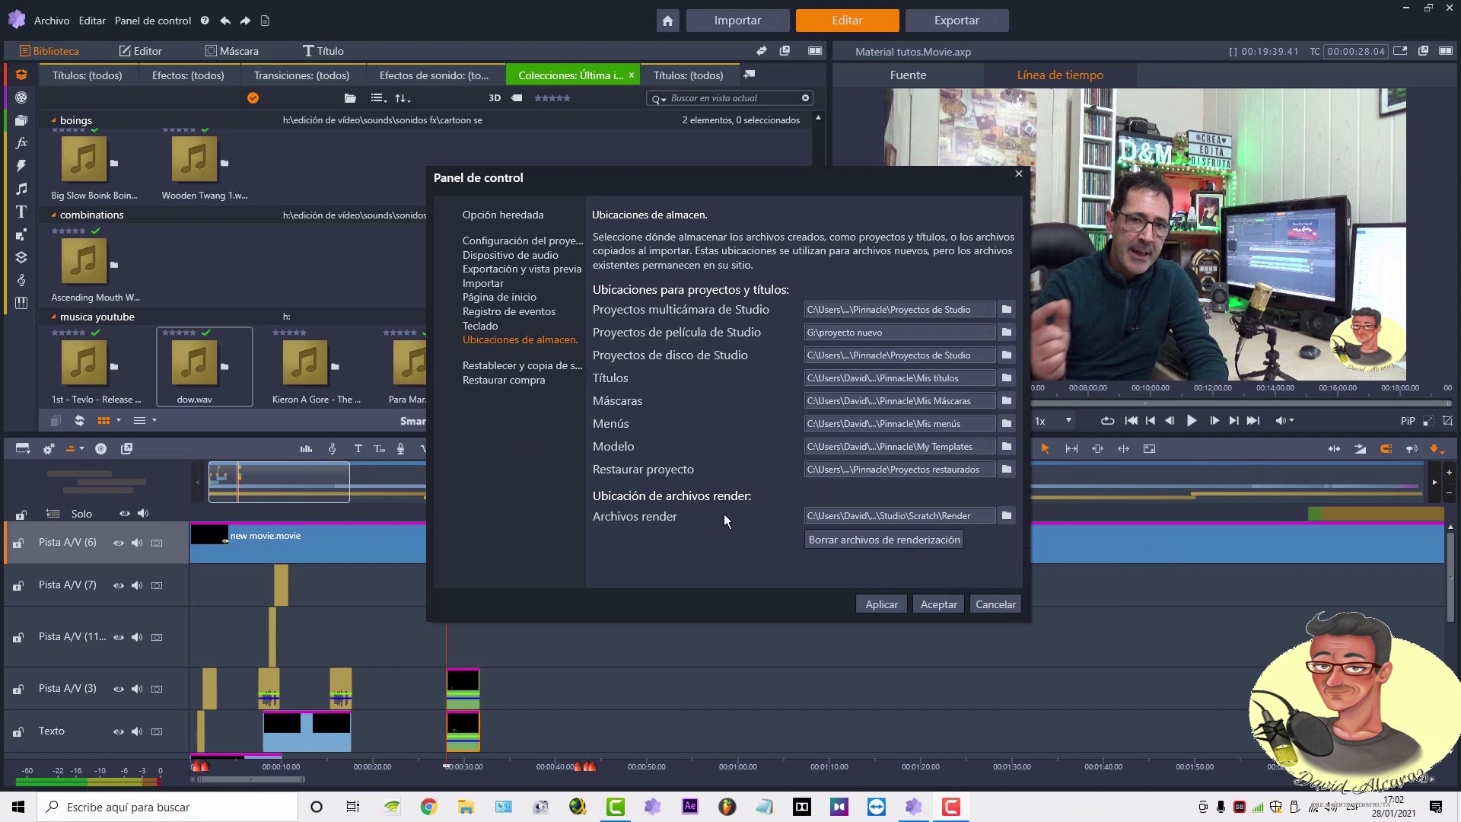
- Set the render files location to the Render Pinnacle folder on the Programas (D:) drive
click(1007, 516)
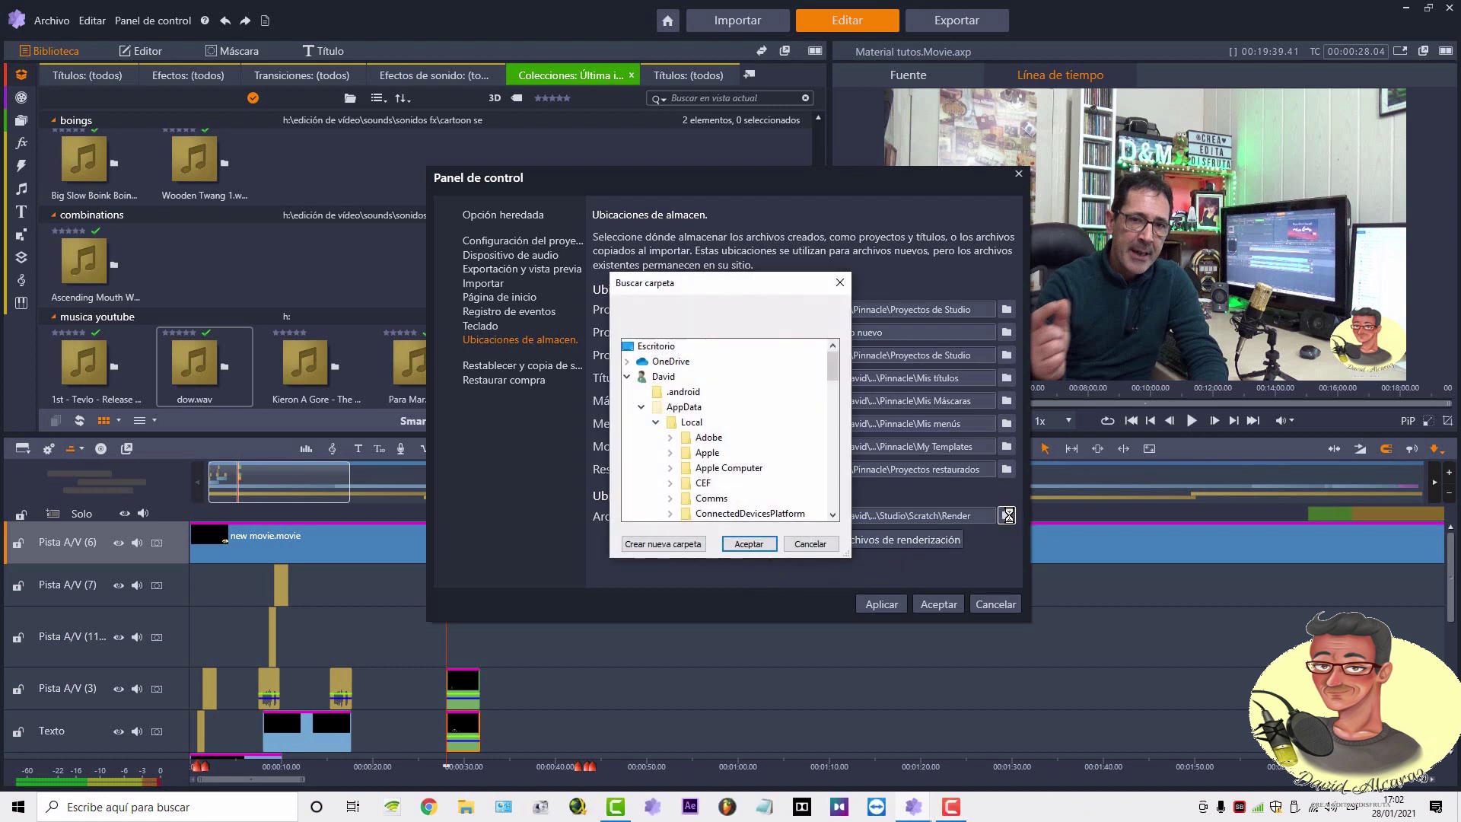
scroll(647, 381, down, 10)
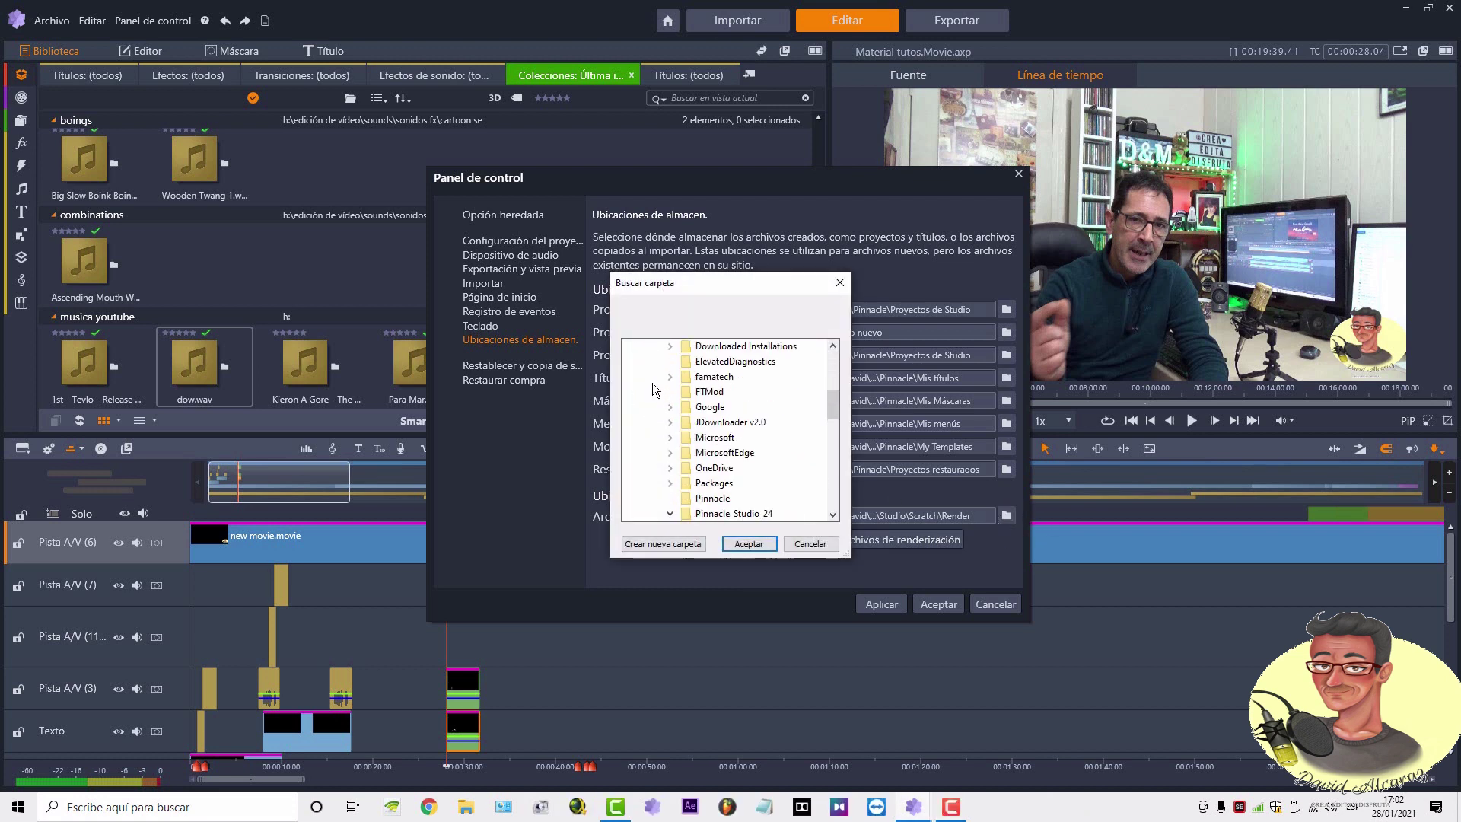
scroll(655, 391, down, 5)
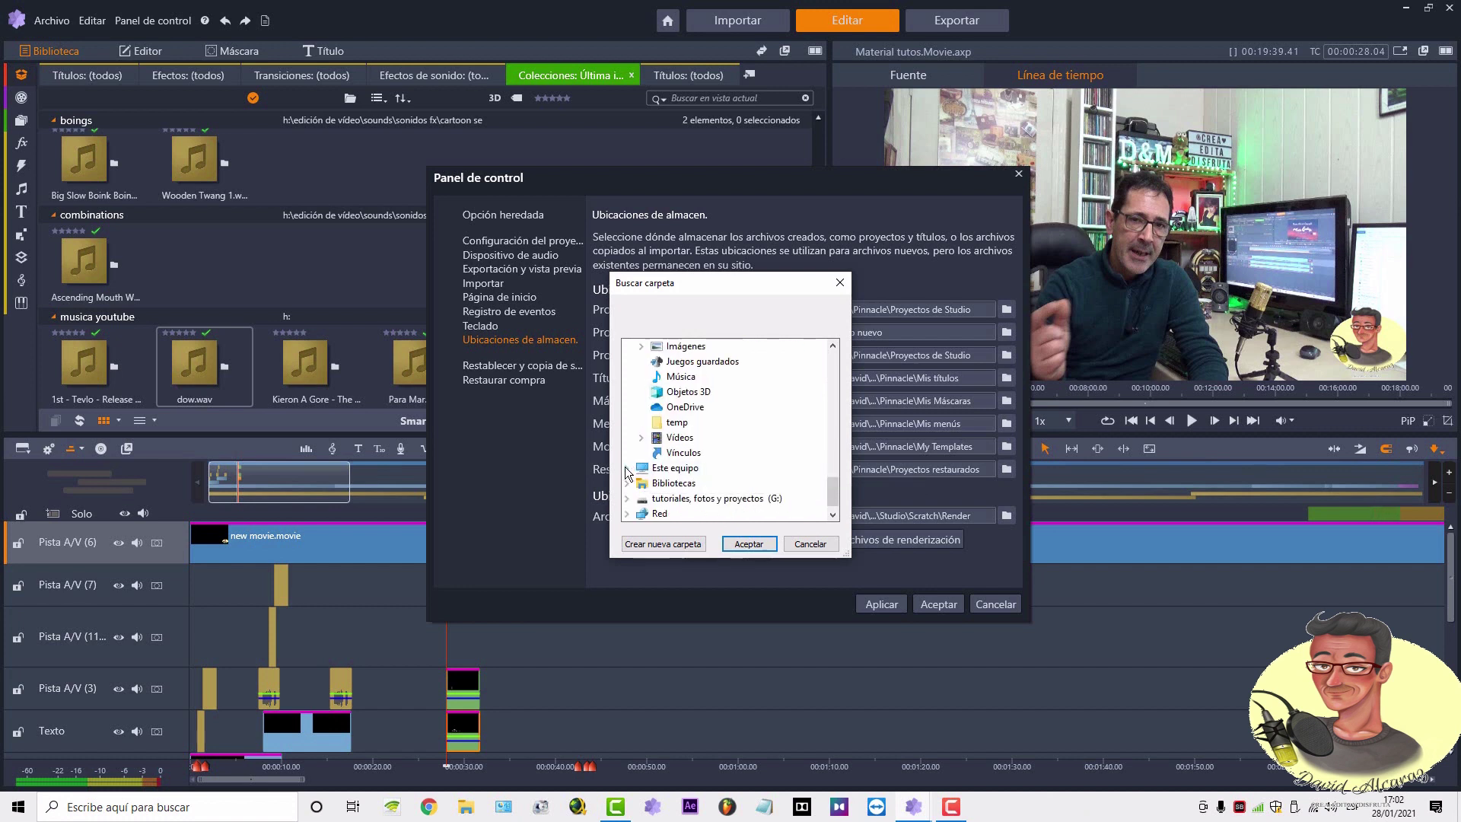
double_click(647, 468)
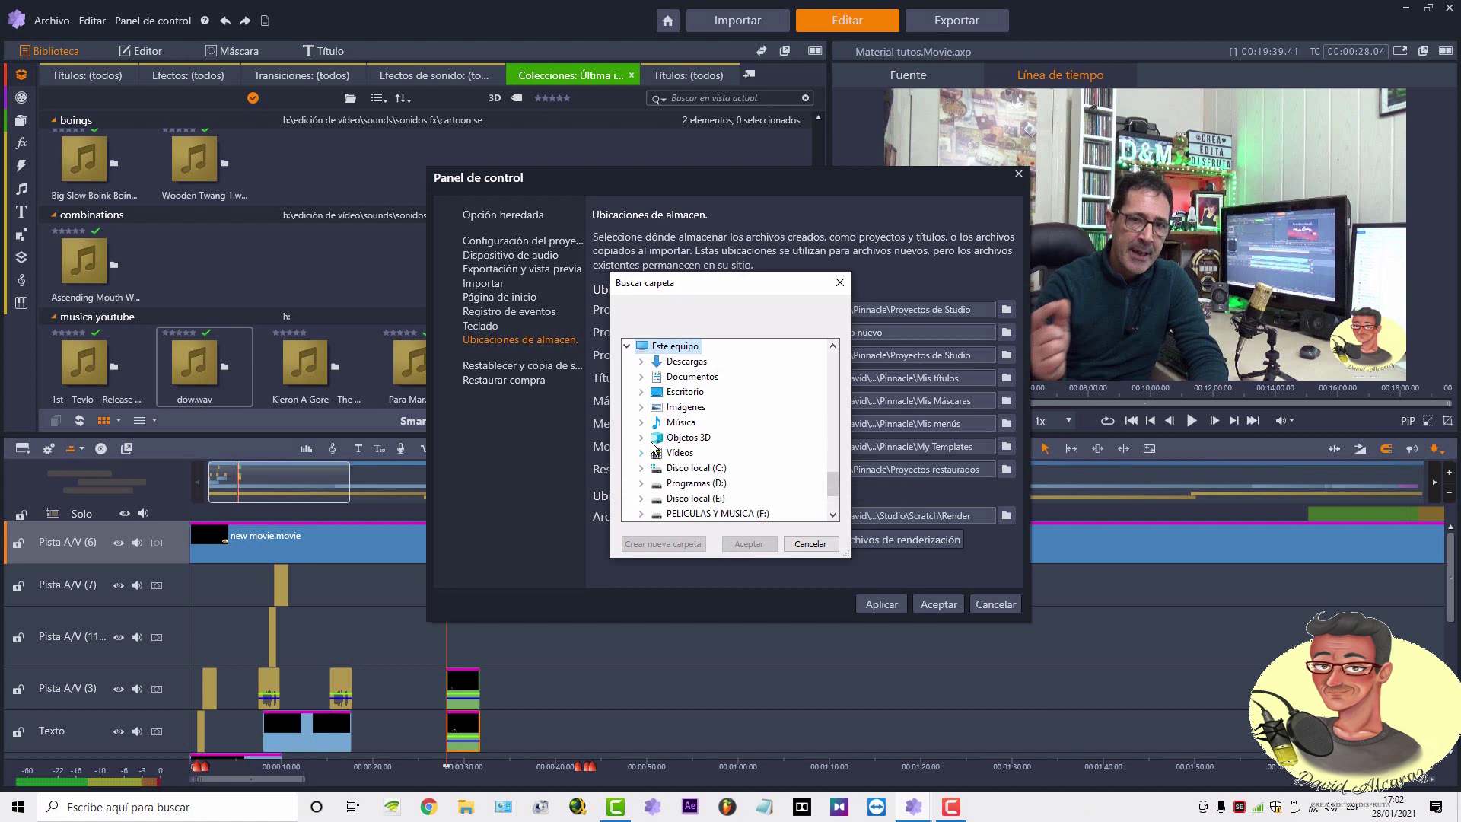
scroll(674, 449, down, 2)
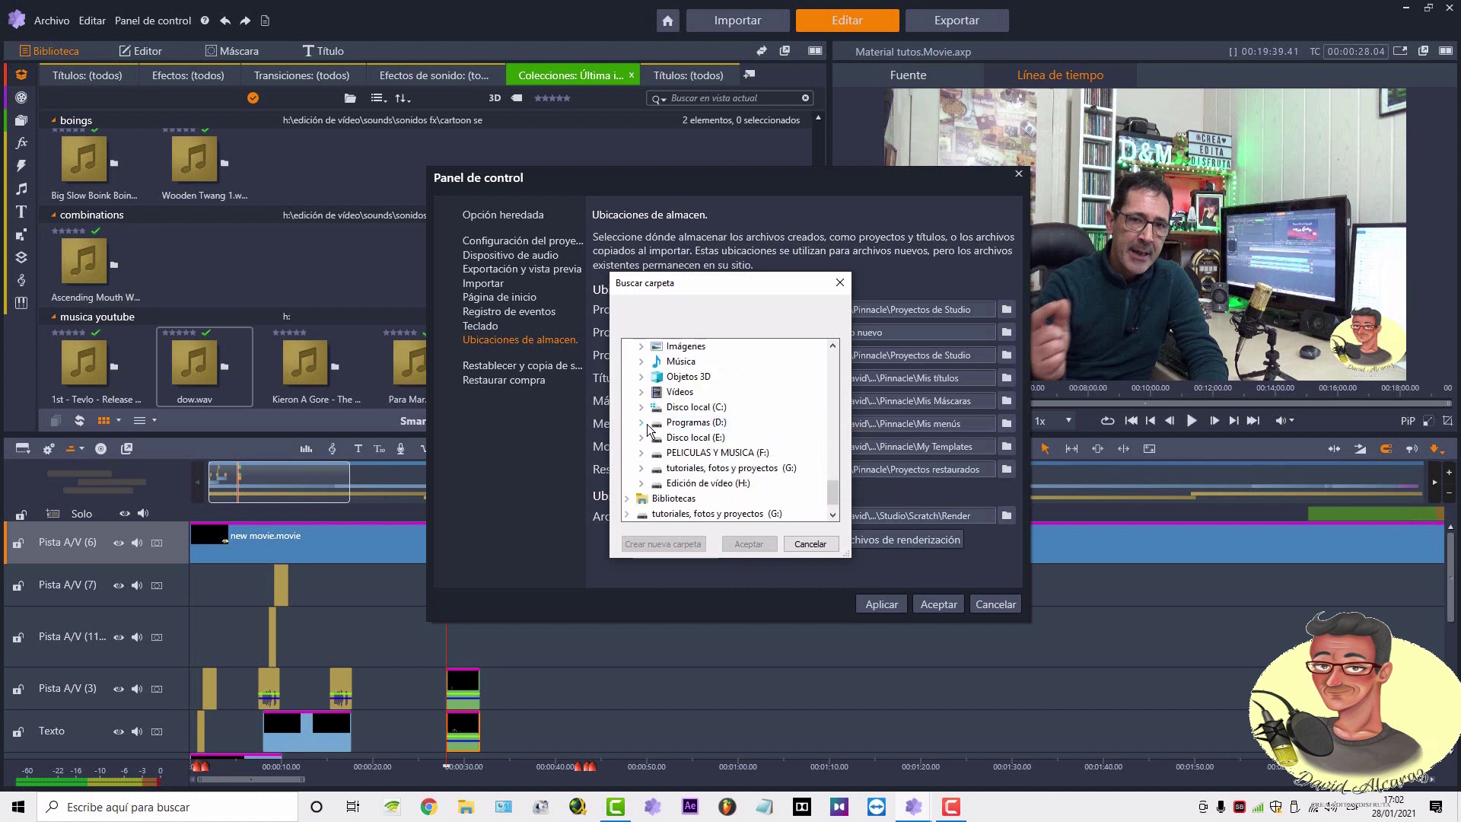
double_click(685, 423)
scroll(687, 407, down, 3)
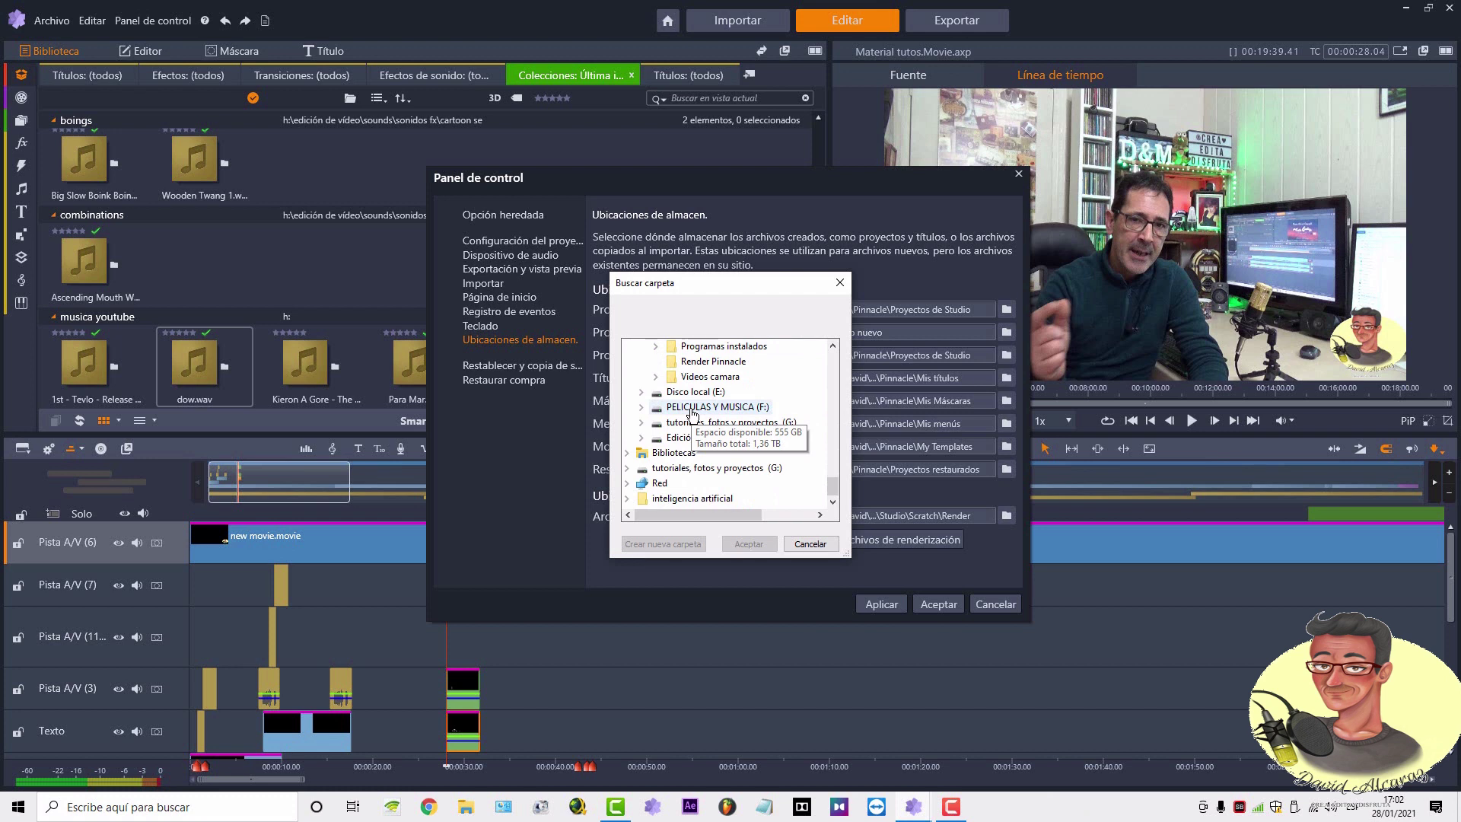
click(689, 363)
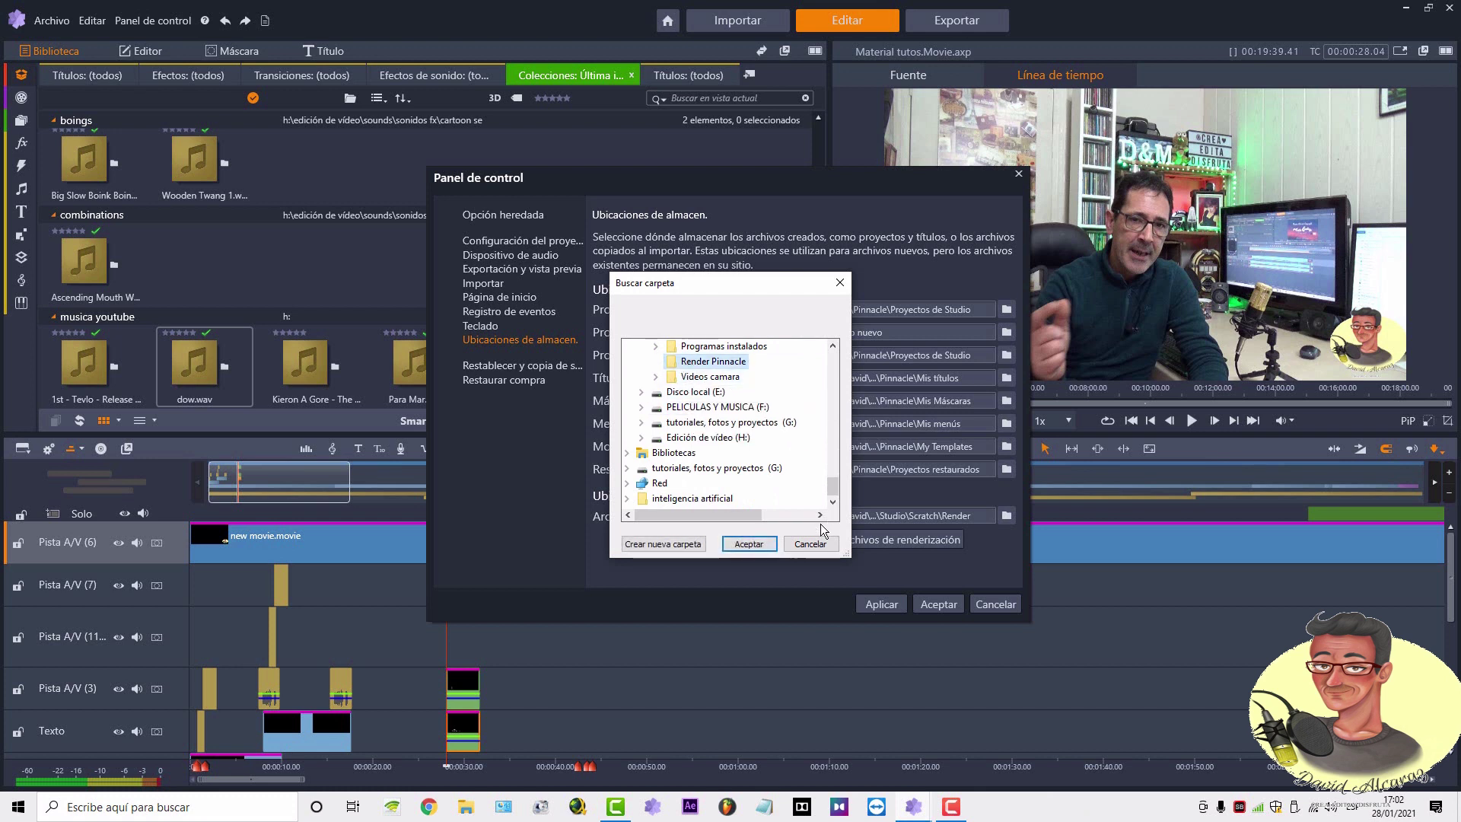
click(747, 542)
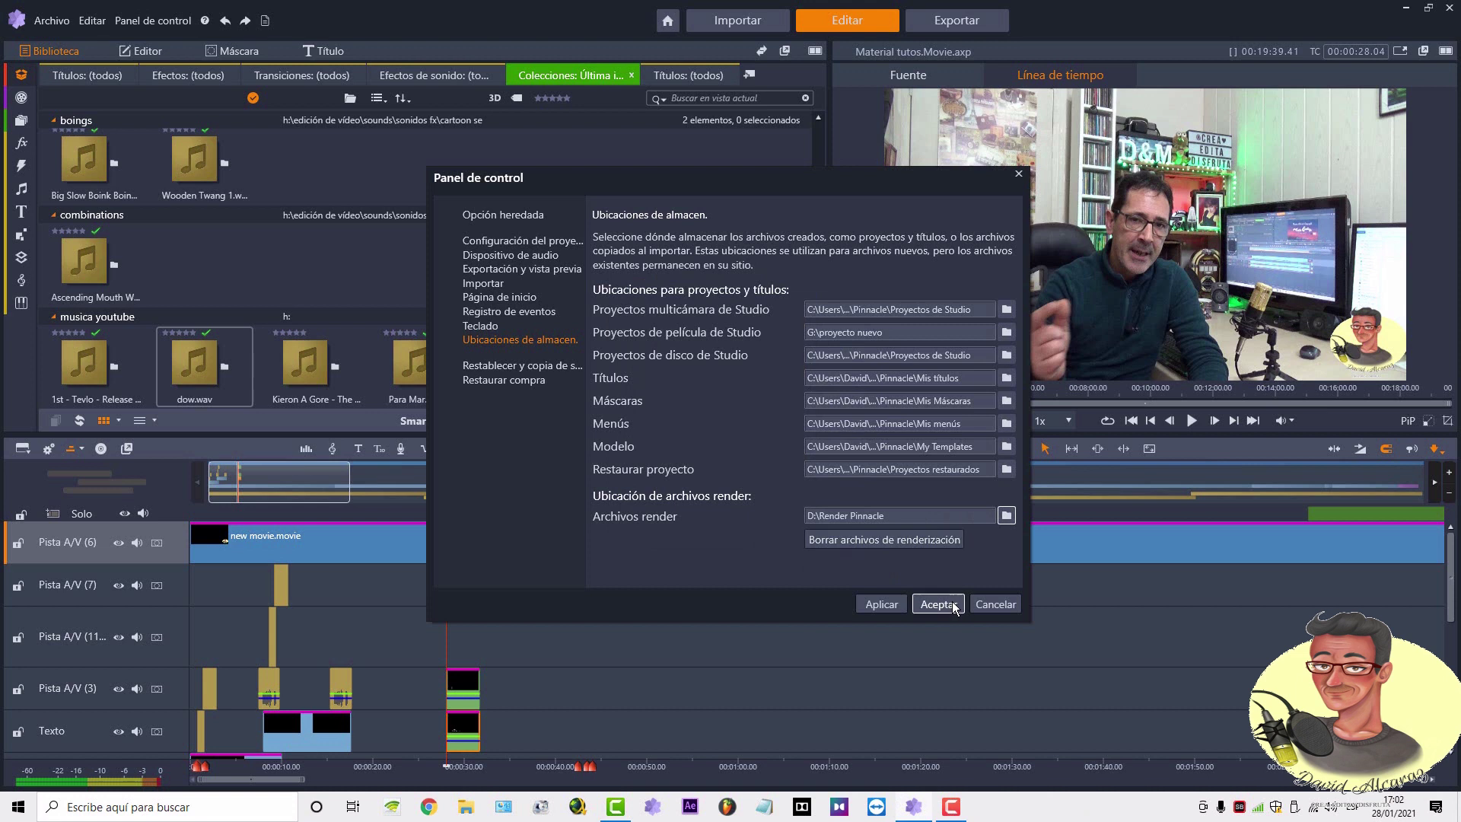
- Apply the storage location change, acknowledge the restart notice and close the control panel
click(893, 607)
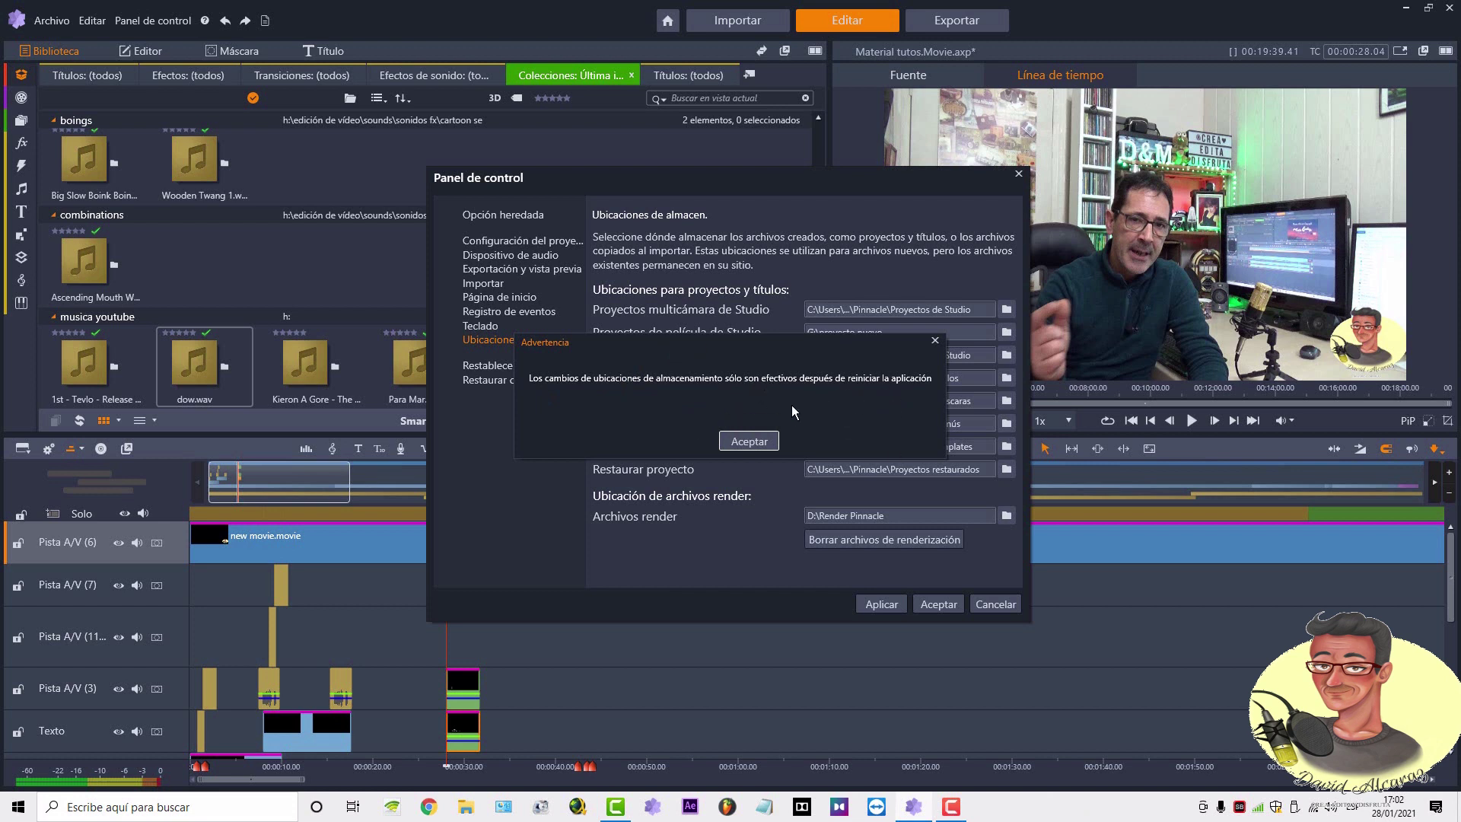
click(742, 443)
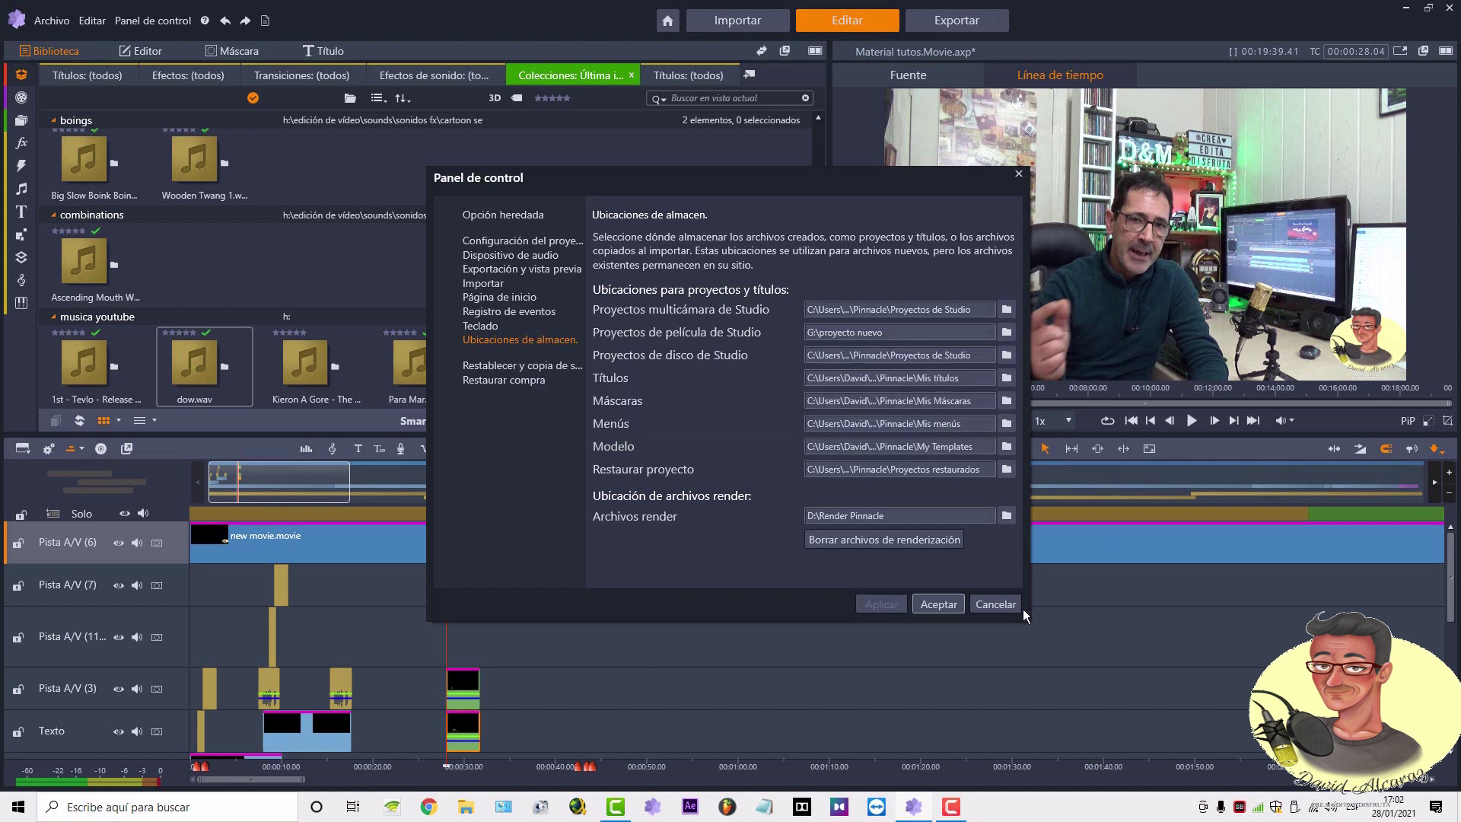
click(954, 604)
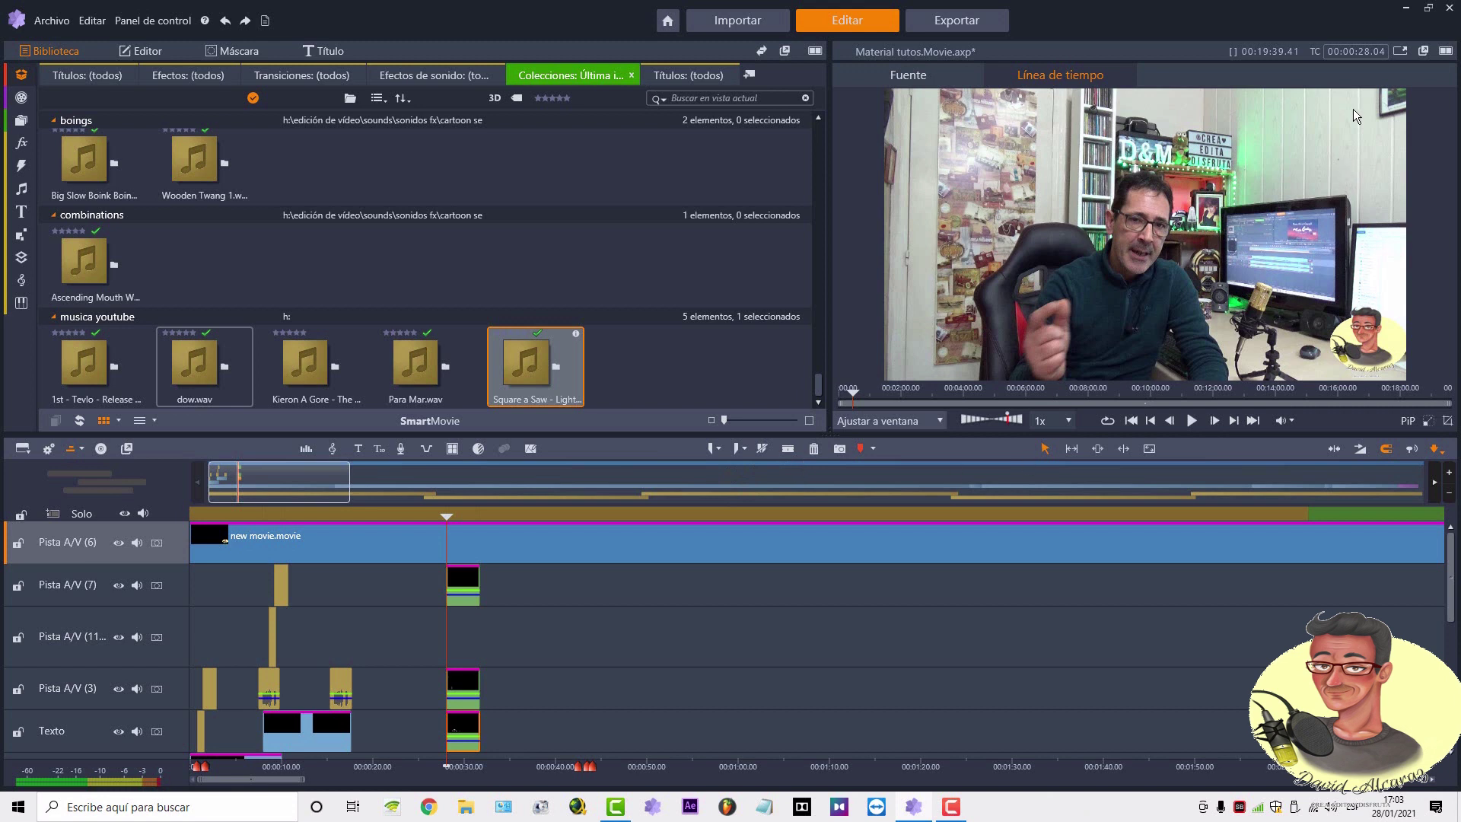
- Switch to the Windows Task Manager and show its detailed process list in a maximized window
right_click(989, 817)
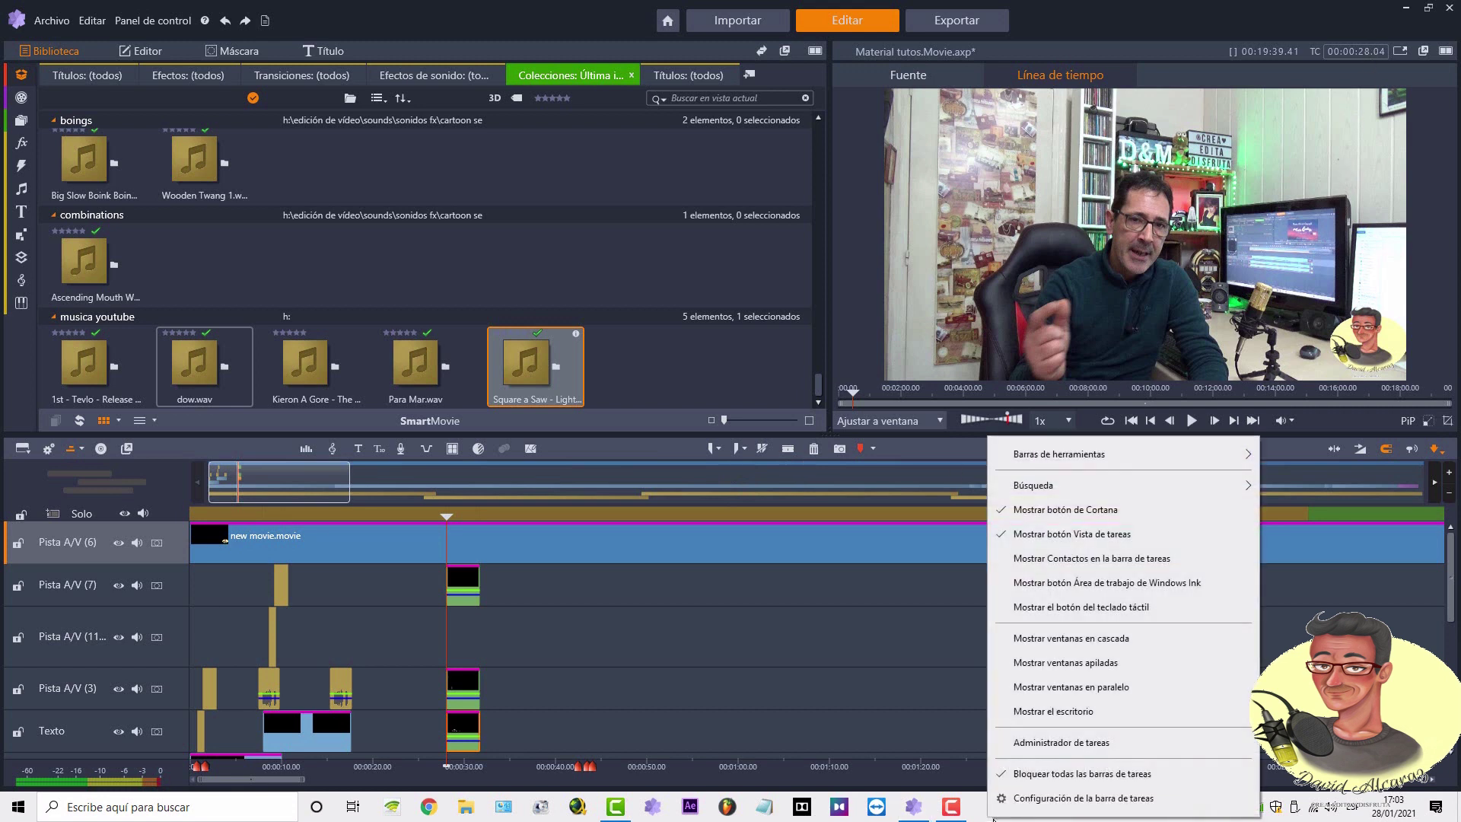
click(896, 717)
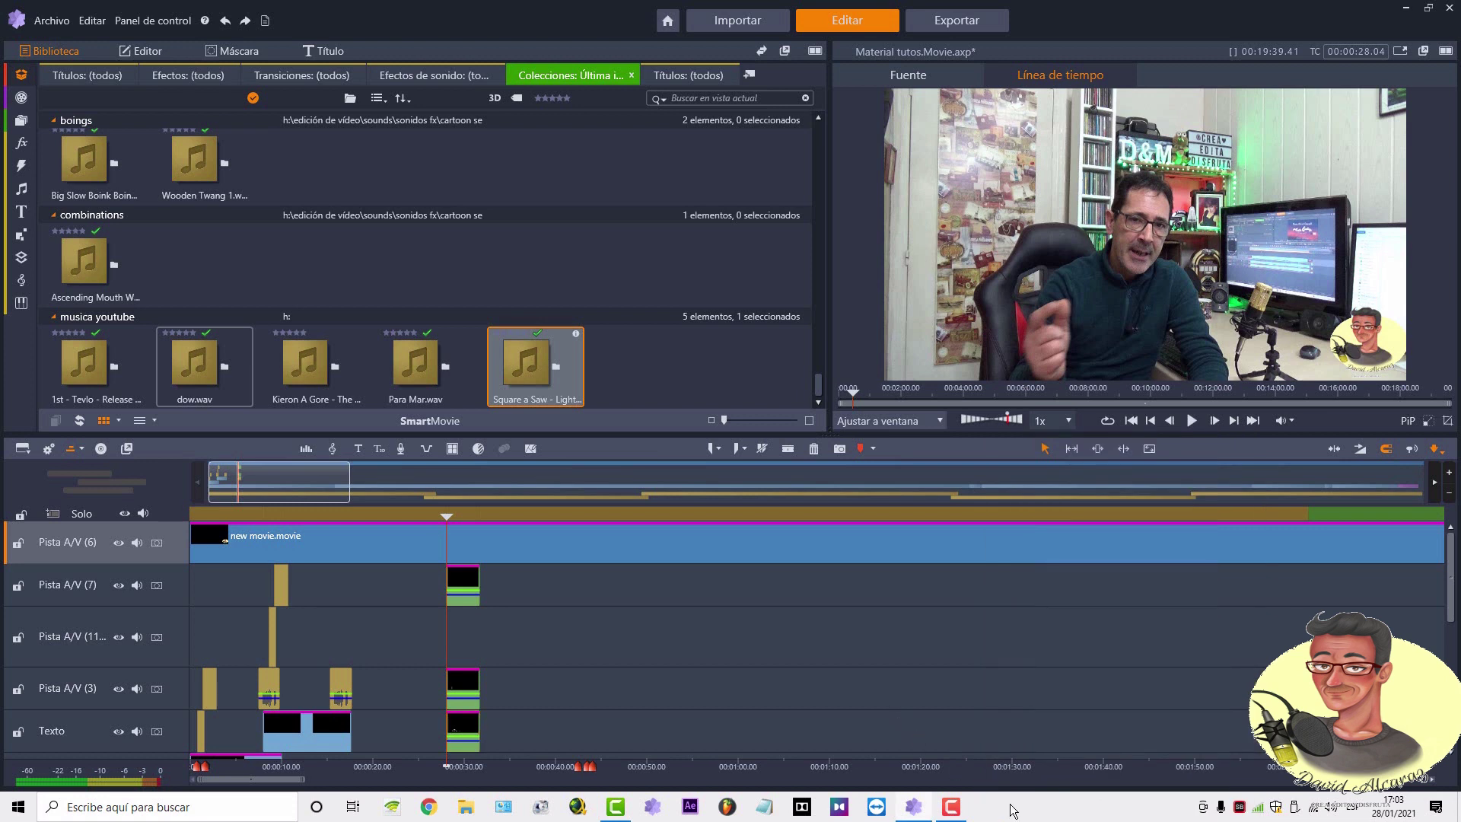
right_click(1061, 818)
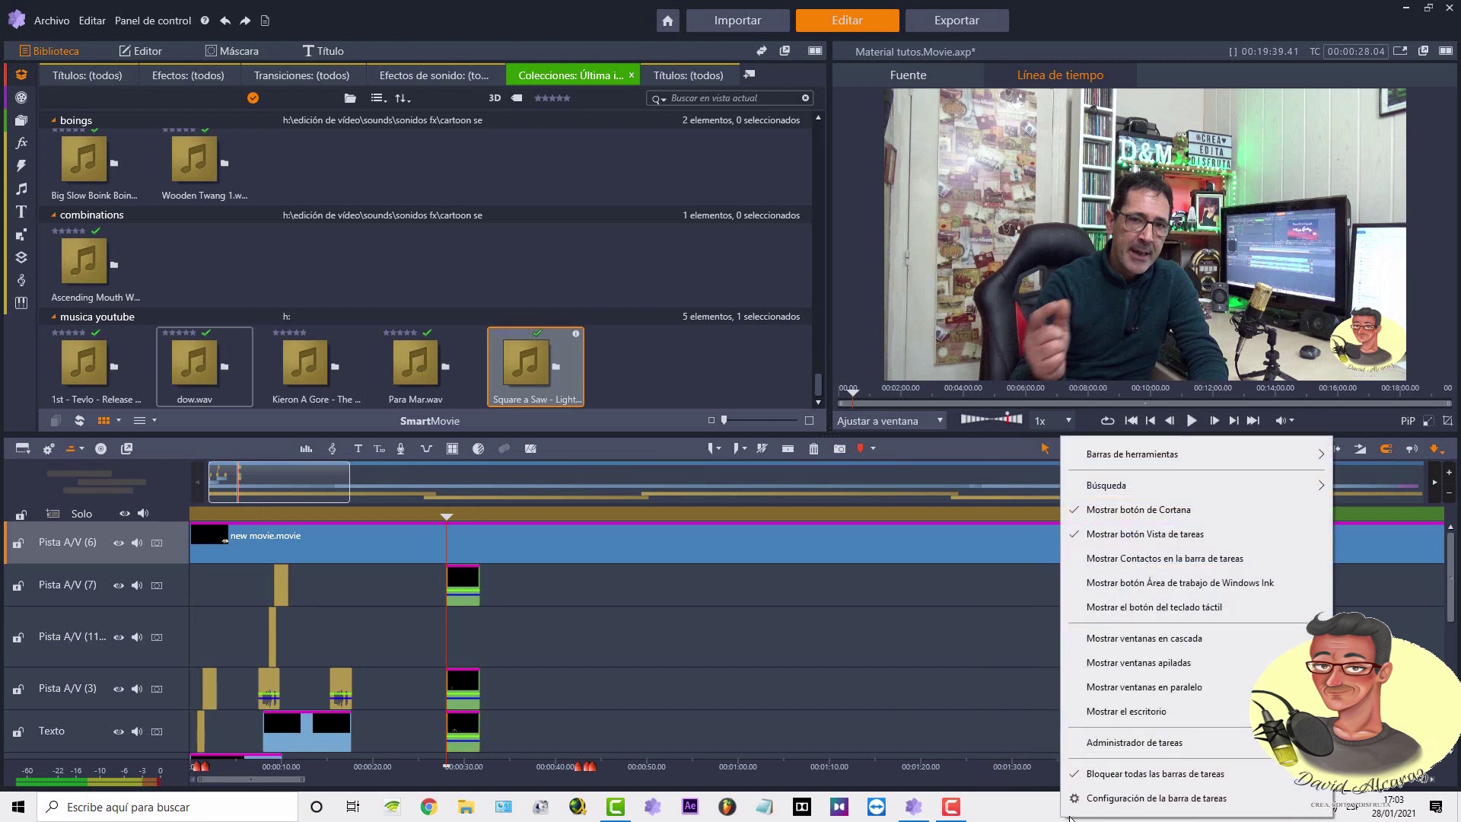
click(1142, 743)
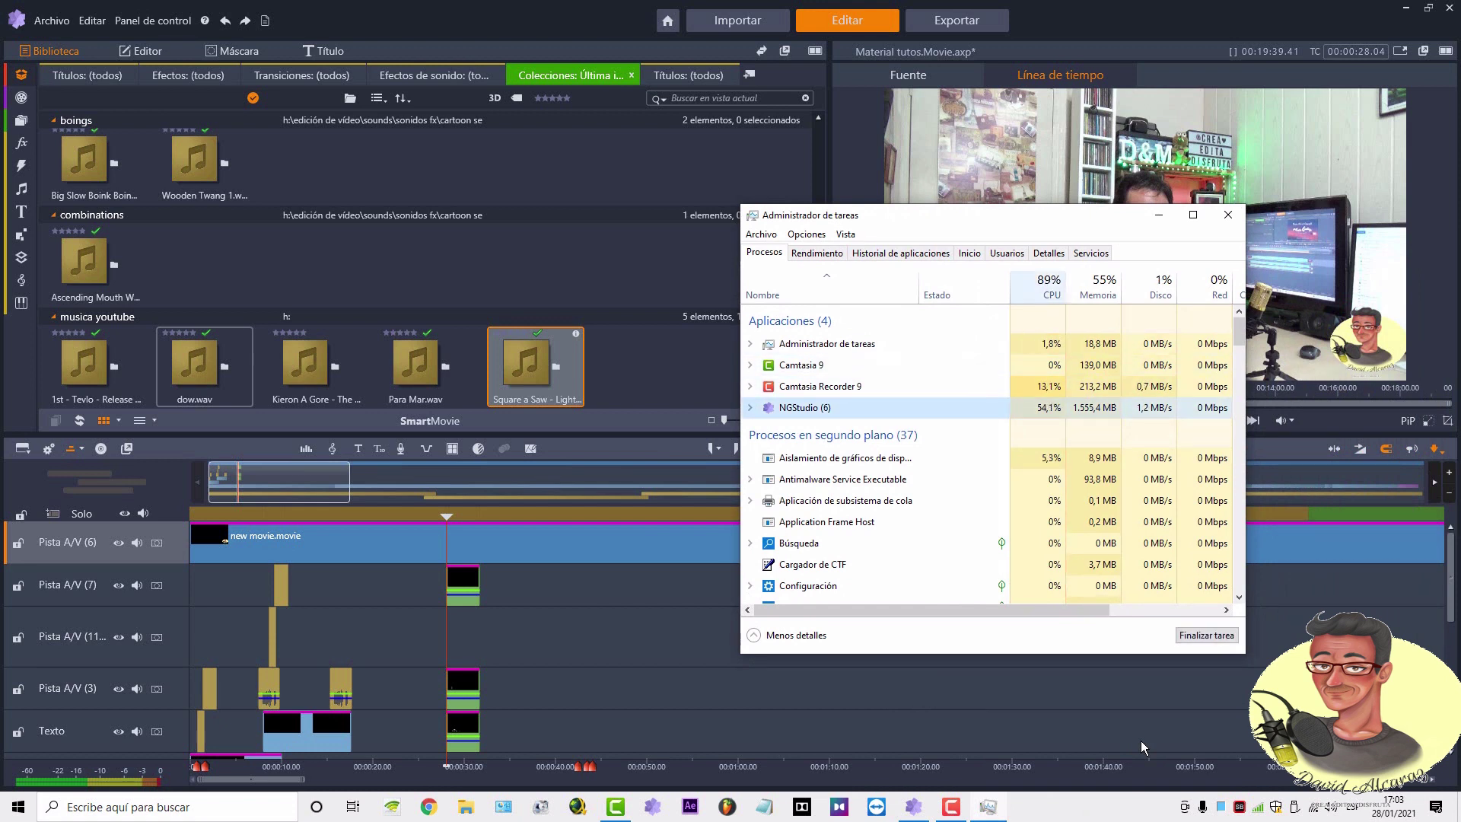
key(ctrl+Tab)
key(ctrl+Tab)
key(ctrl+Tab)
key(ctrl+Tab)
key(ctrl+Tab)
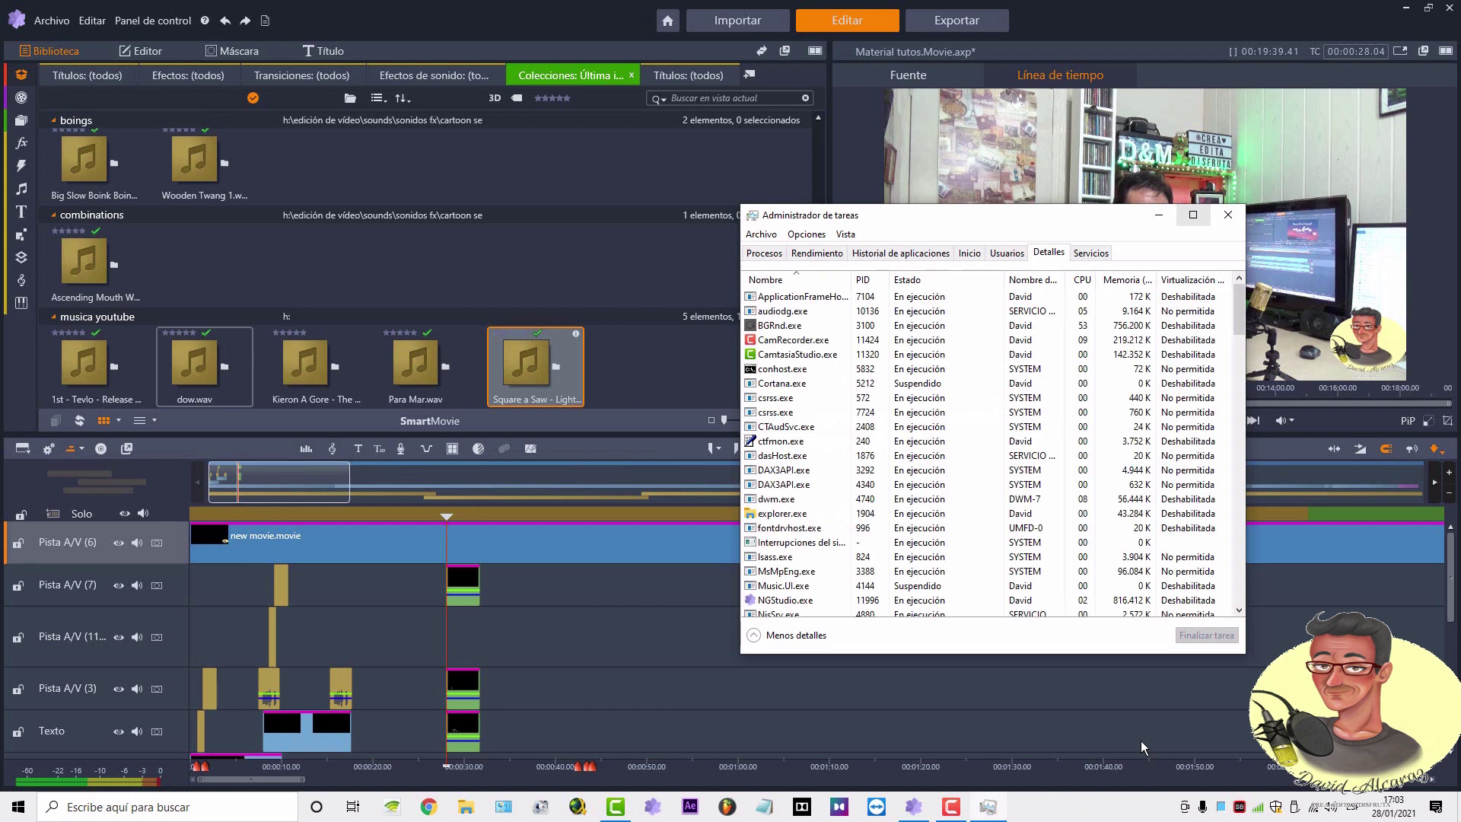
key(super+Up)
- Select the BGRnd.exe process in the detailed process list
key(Up)
key(Up)
key(Up)
key(Up)
key(Up)
key(Up)
key(Up)
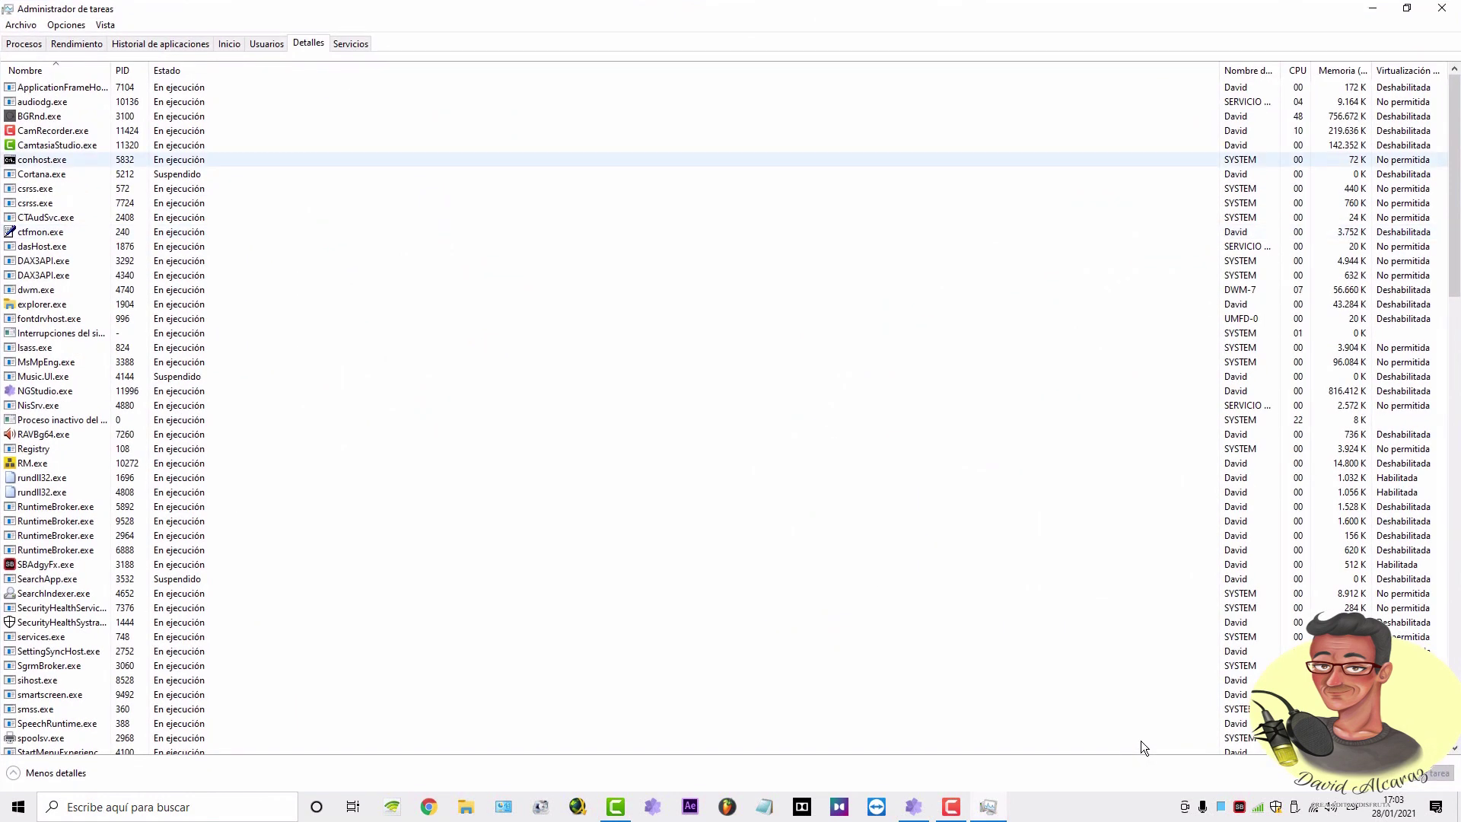
key(Up)
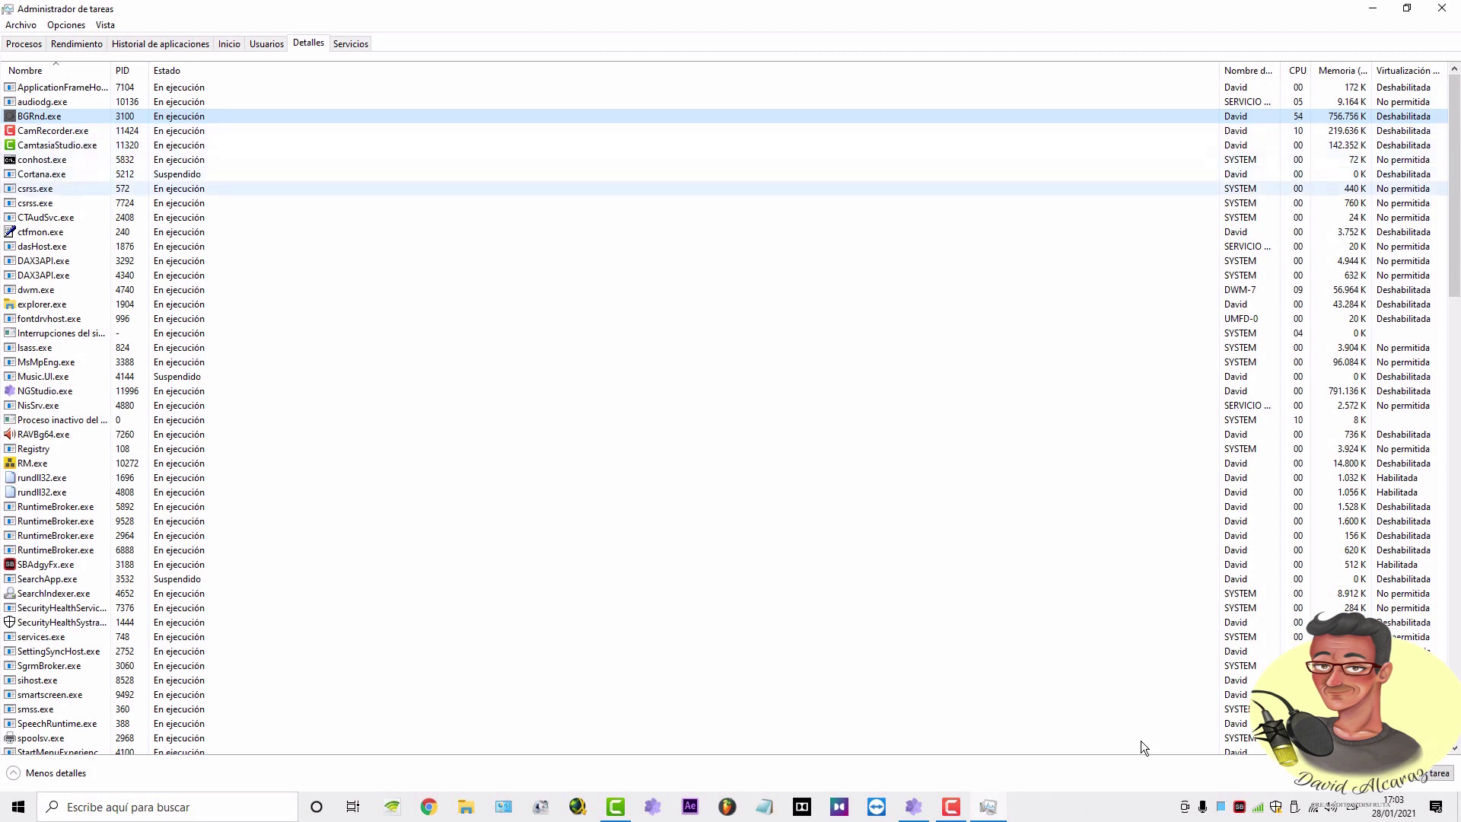
- Select the RM.exe process and look through the processes listed below it
key(ctrl+Down)
key(ctrl+Down)
key(ctrl+Down)
key(ctrl+Down)
key(ctrl+Down)
key(ctrl+Down)
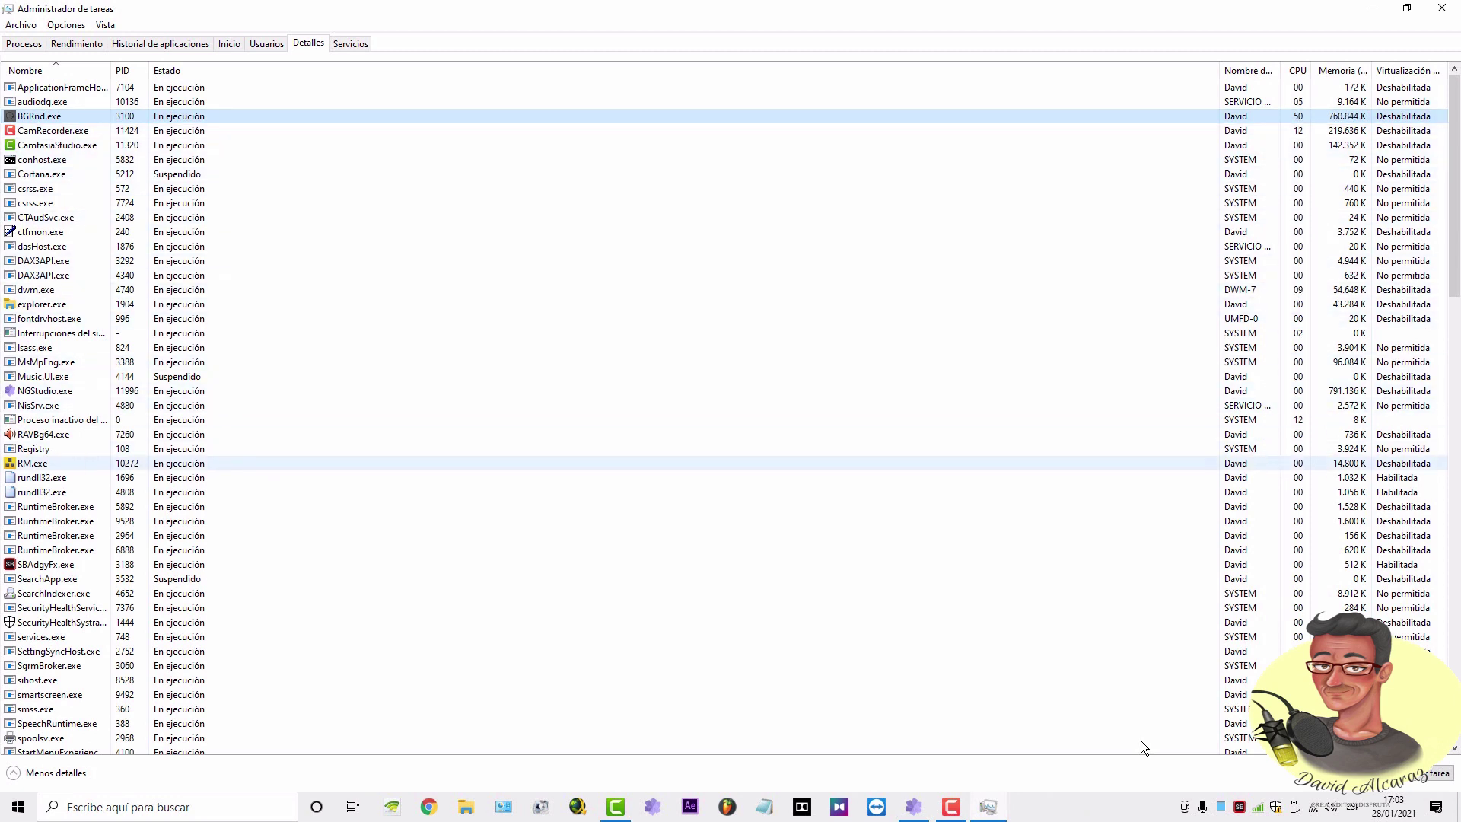
key(space)
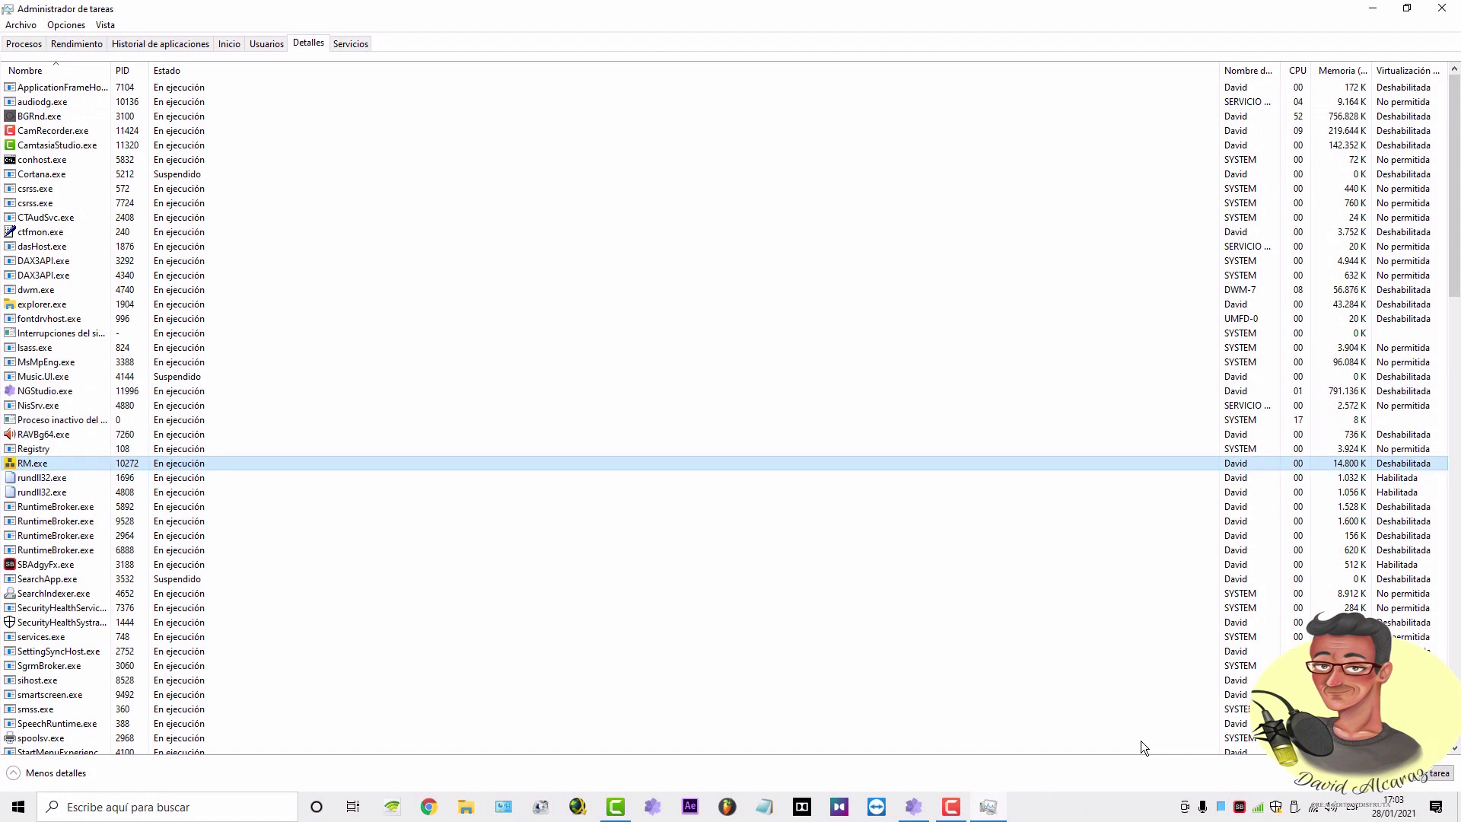
scroll(1140, 741, down, 9)
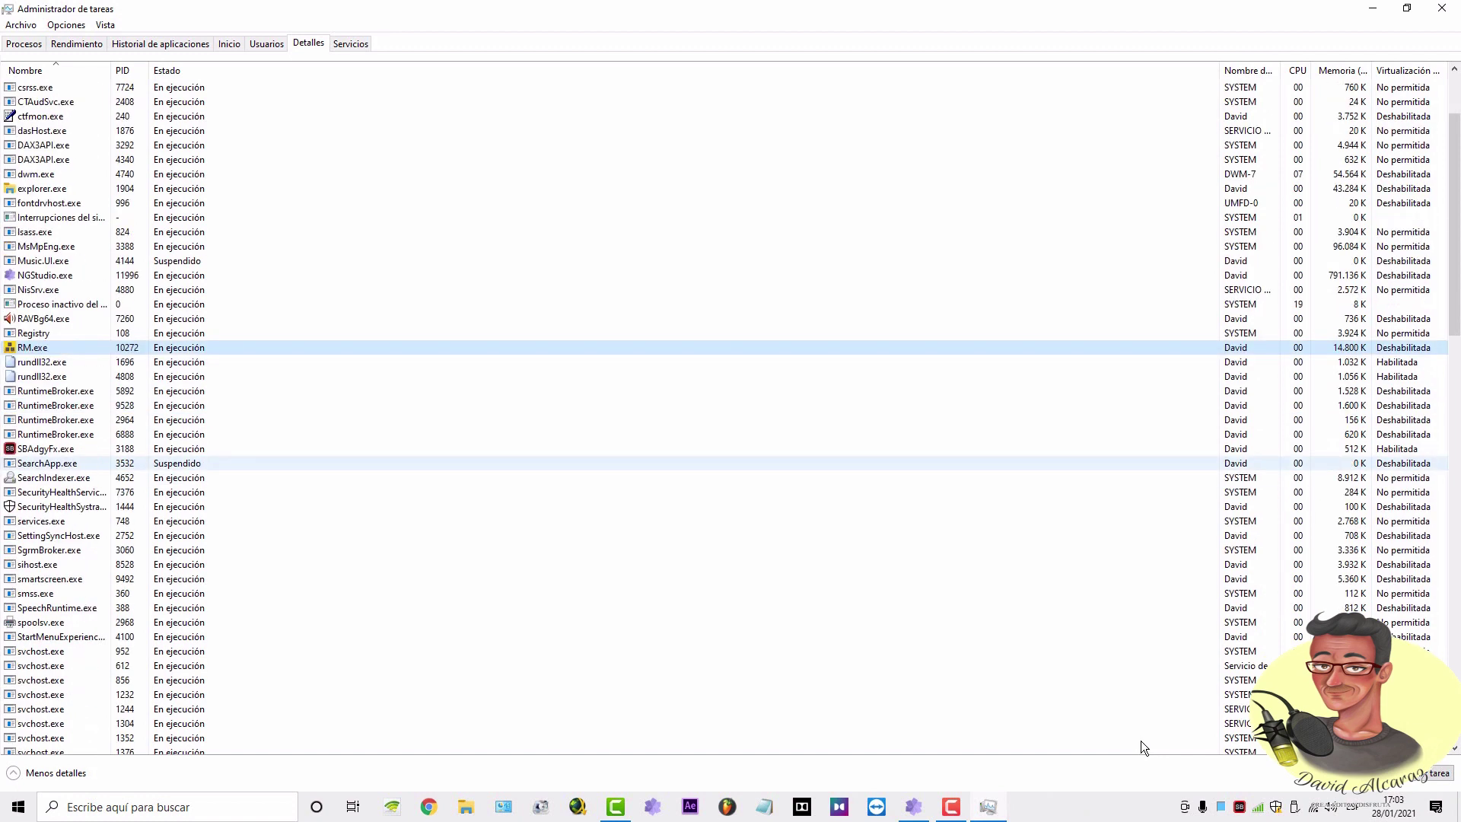
- Locate Pinnacle Studio's processes NGStudio.exe, BGRnd.exe and RM.exe in the detailed process list
scroll(1140, 741, up, 9)
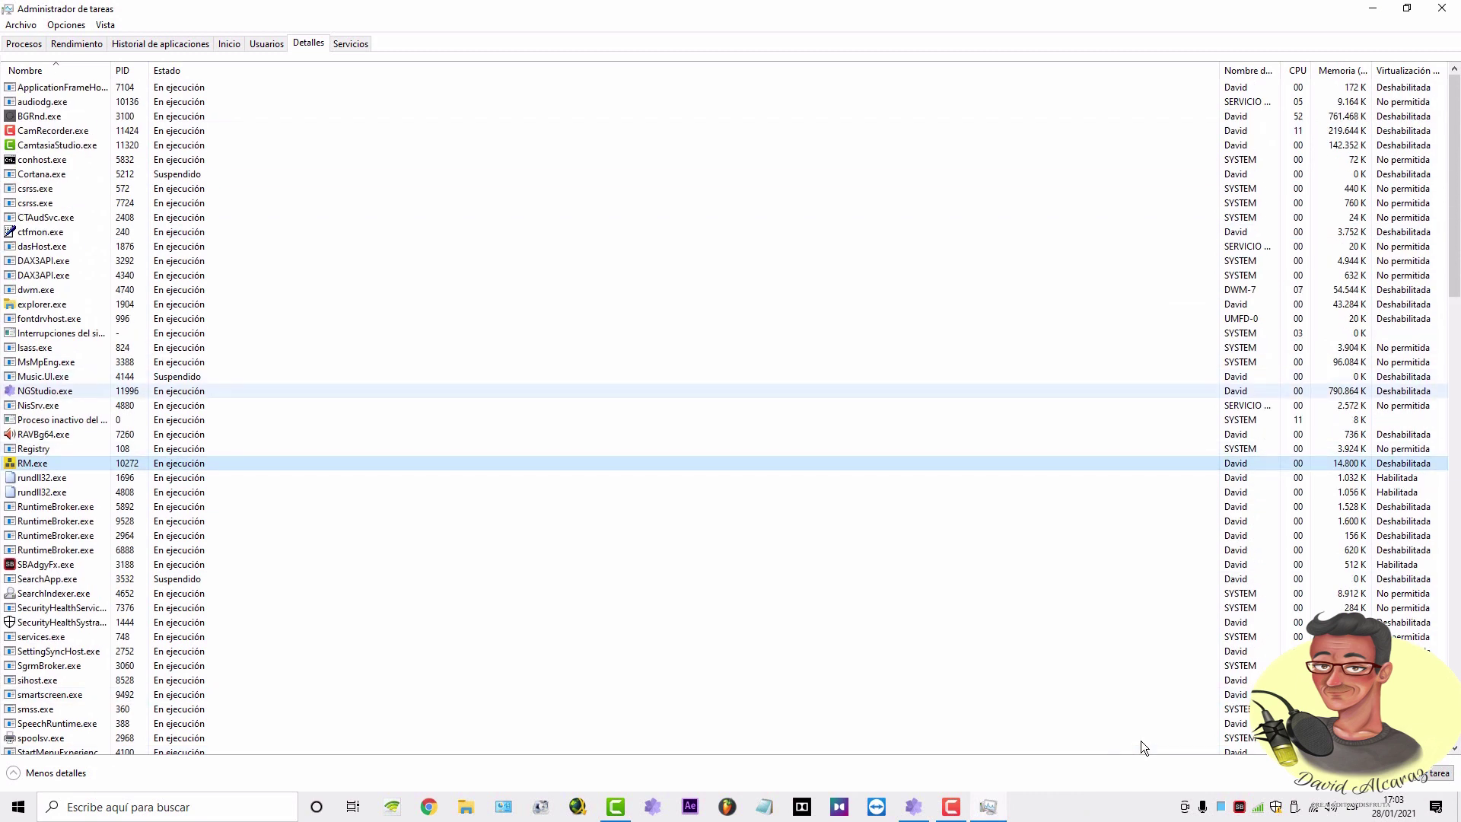
key(n)
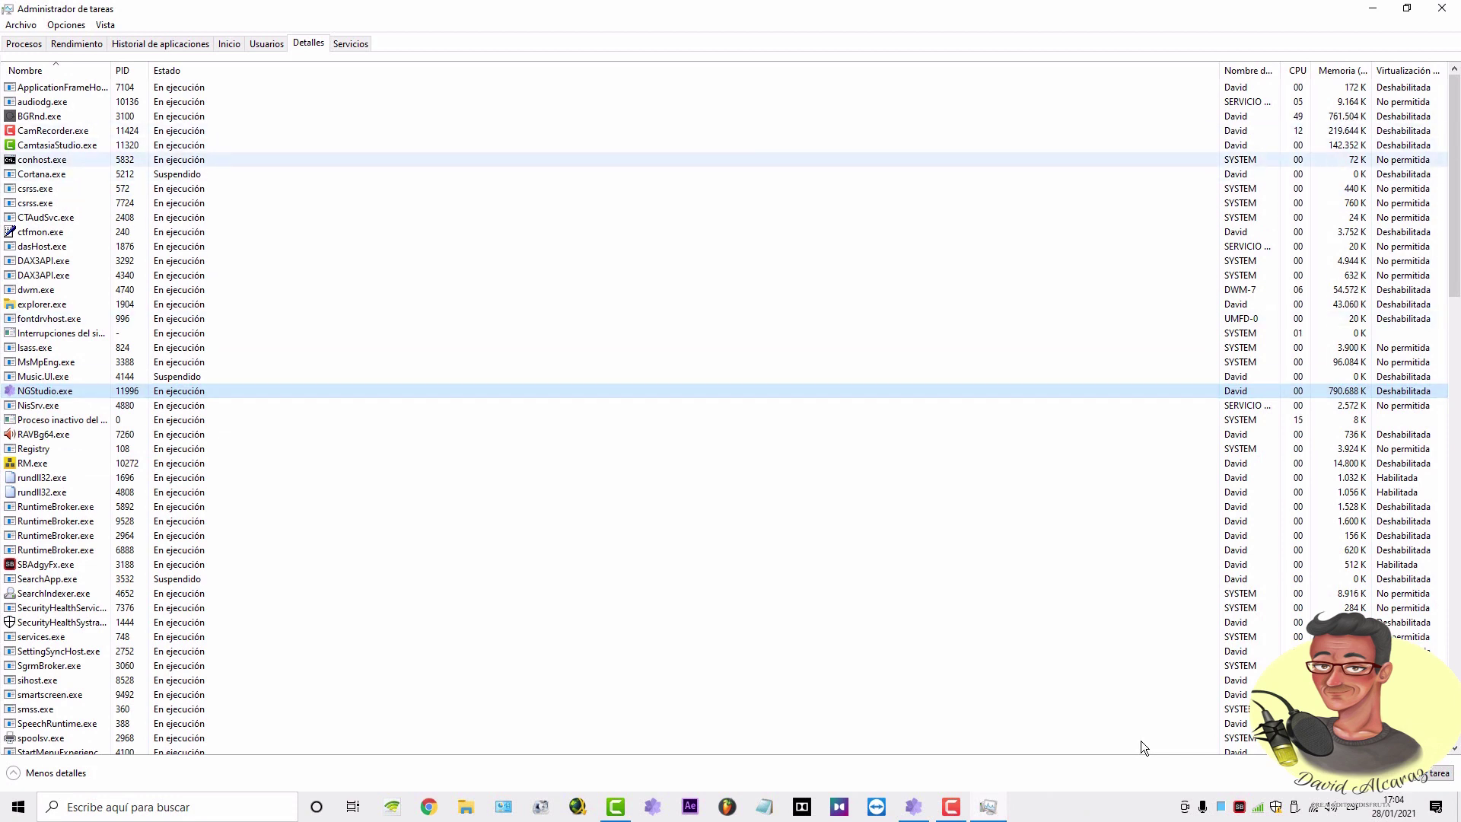
key(b)
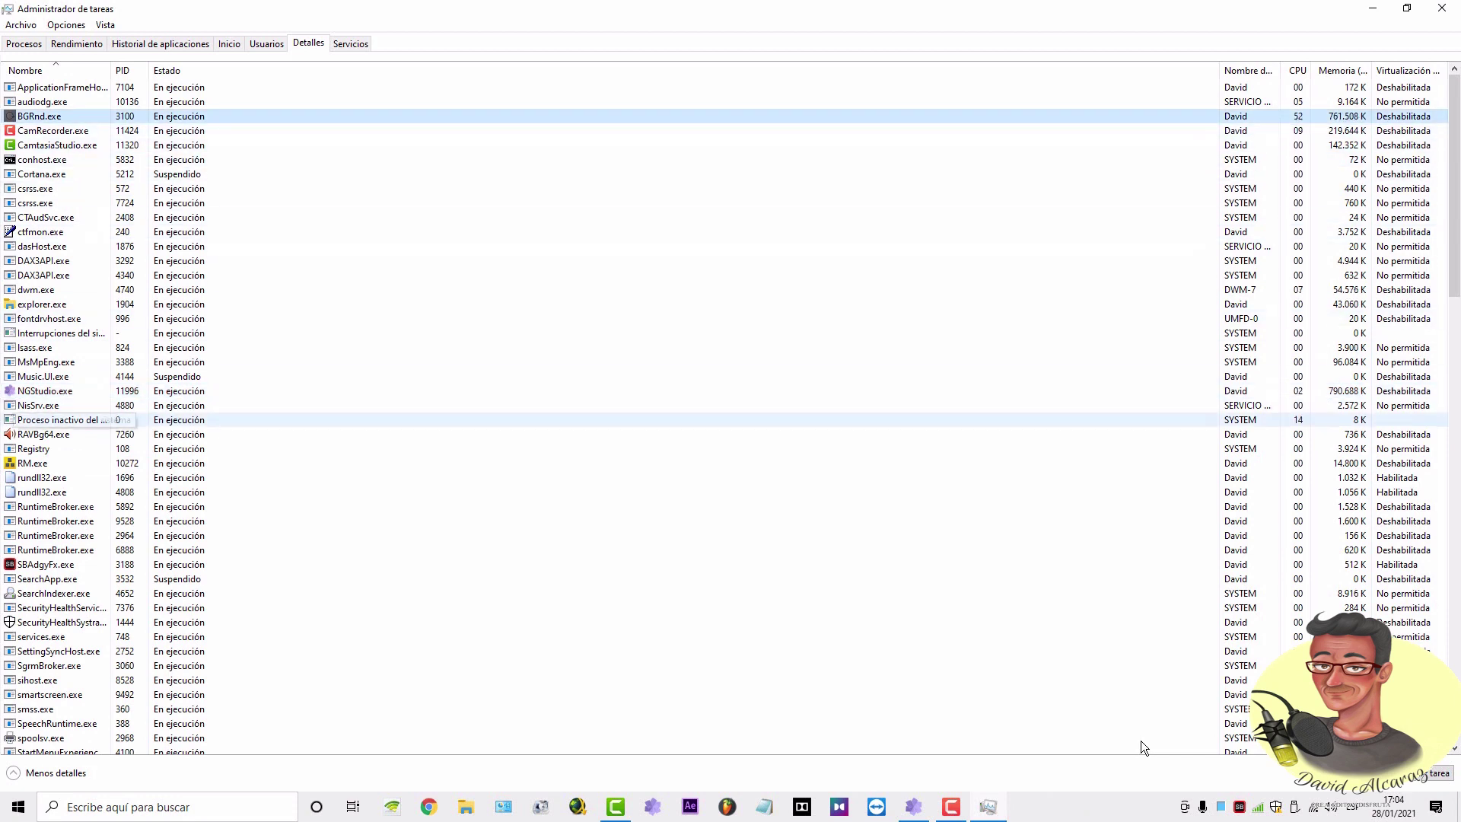
key(n)
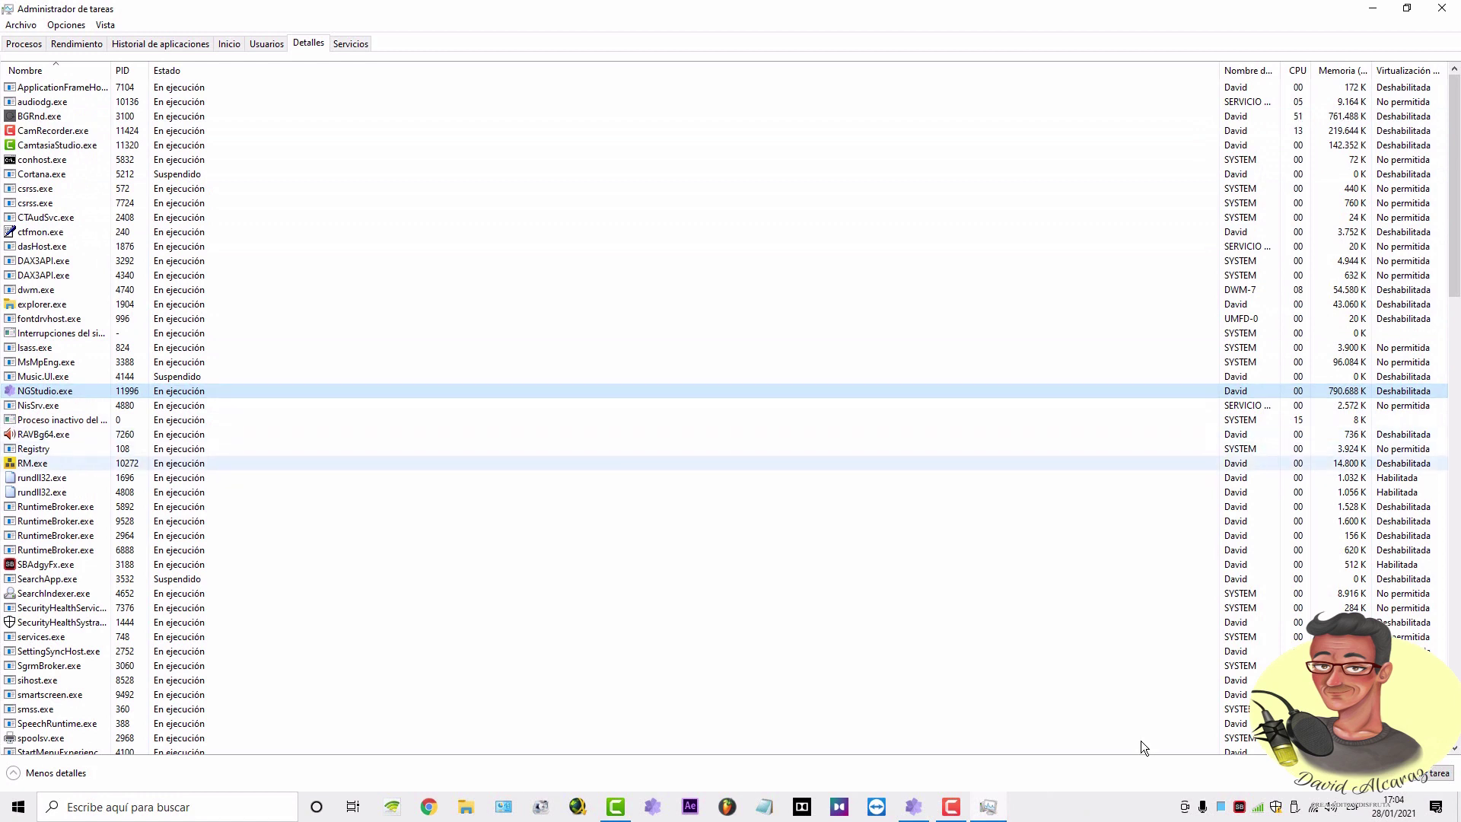
key(r)
key(m)
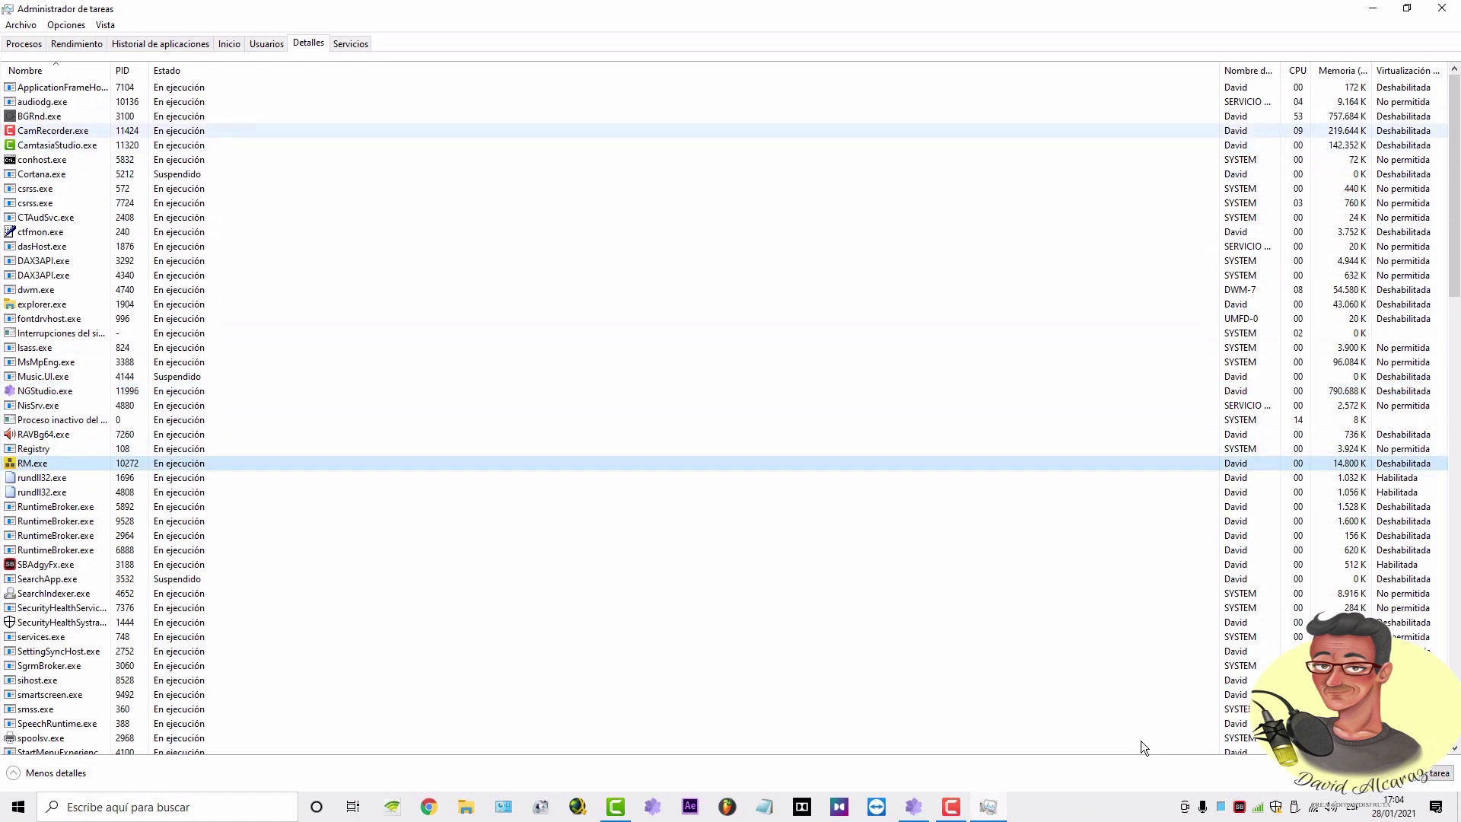
- Set the priority of the BGRnd.exe process to Alta and confirm the change
key(b)
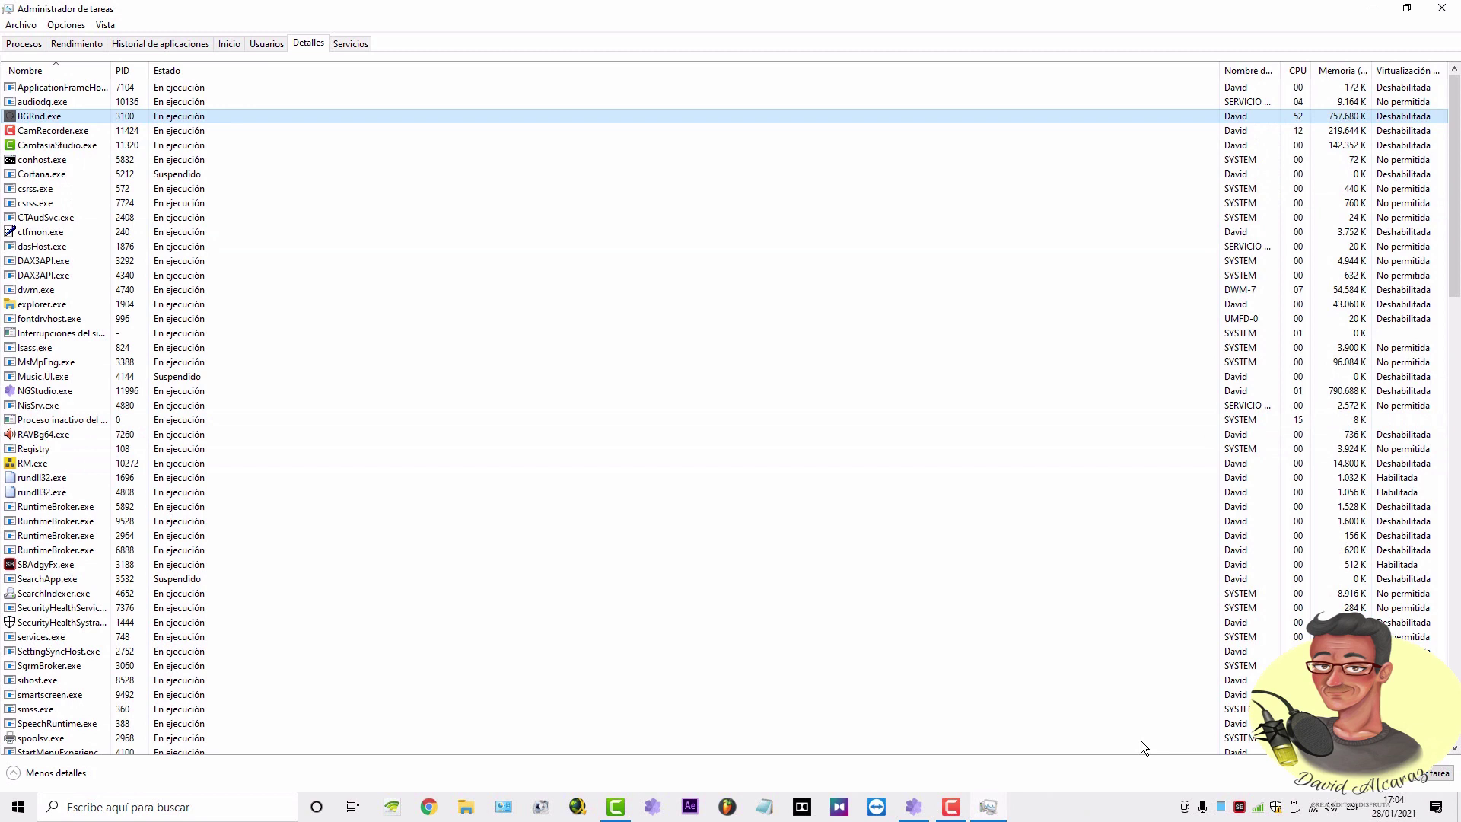
key(shift+F10)
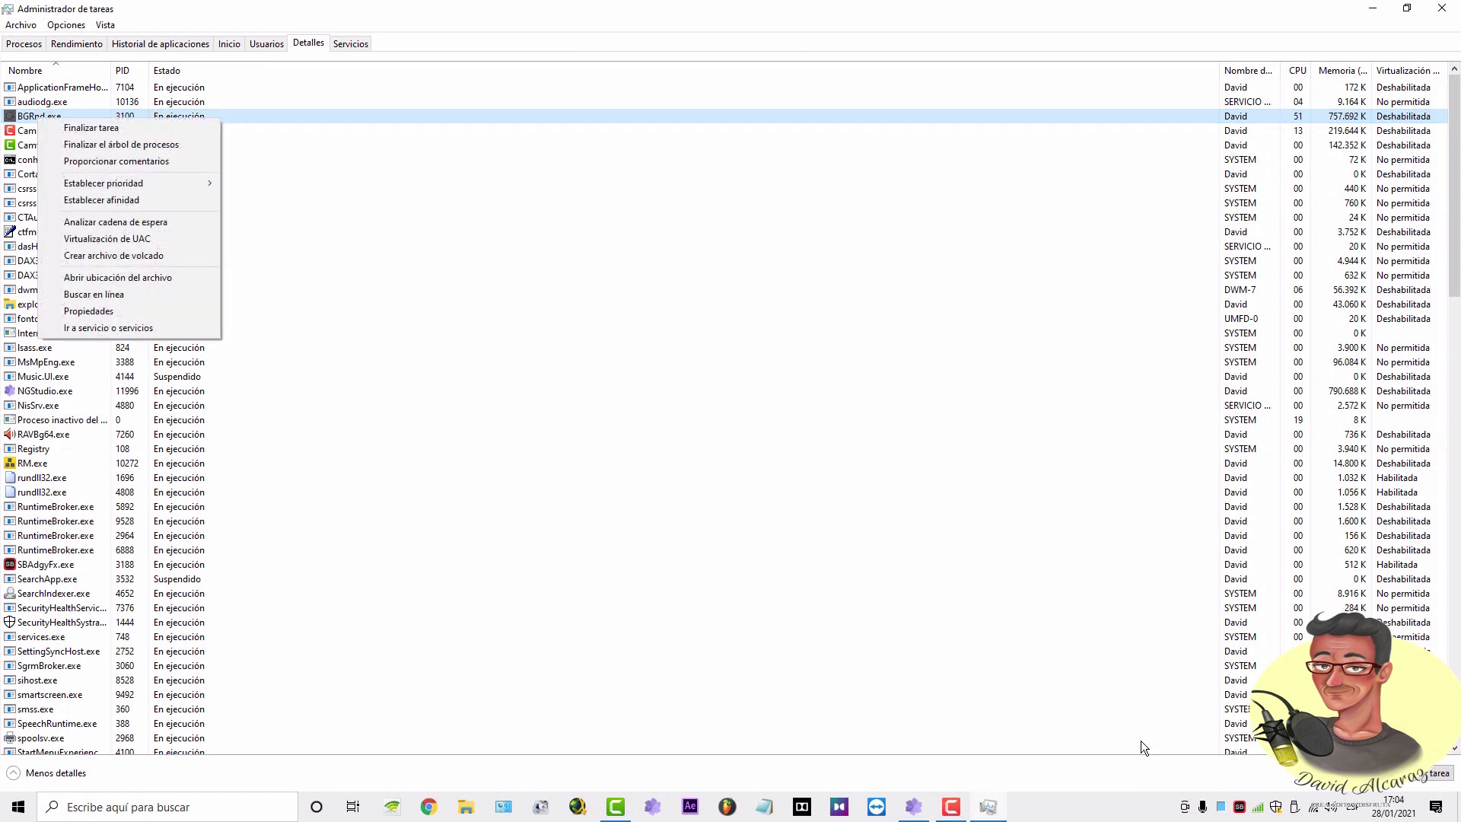
key(Down)
key(Down)
key(Down)
key(Down)
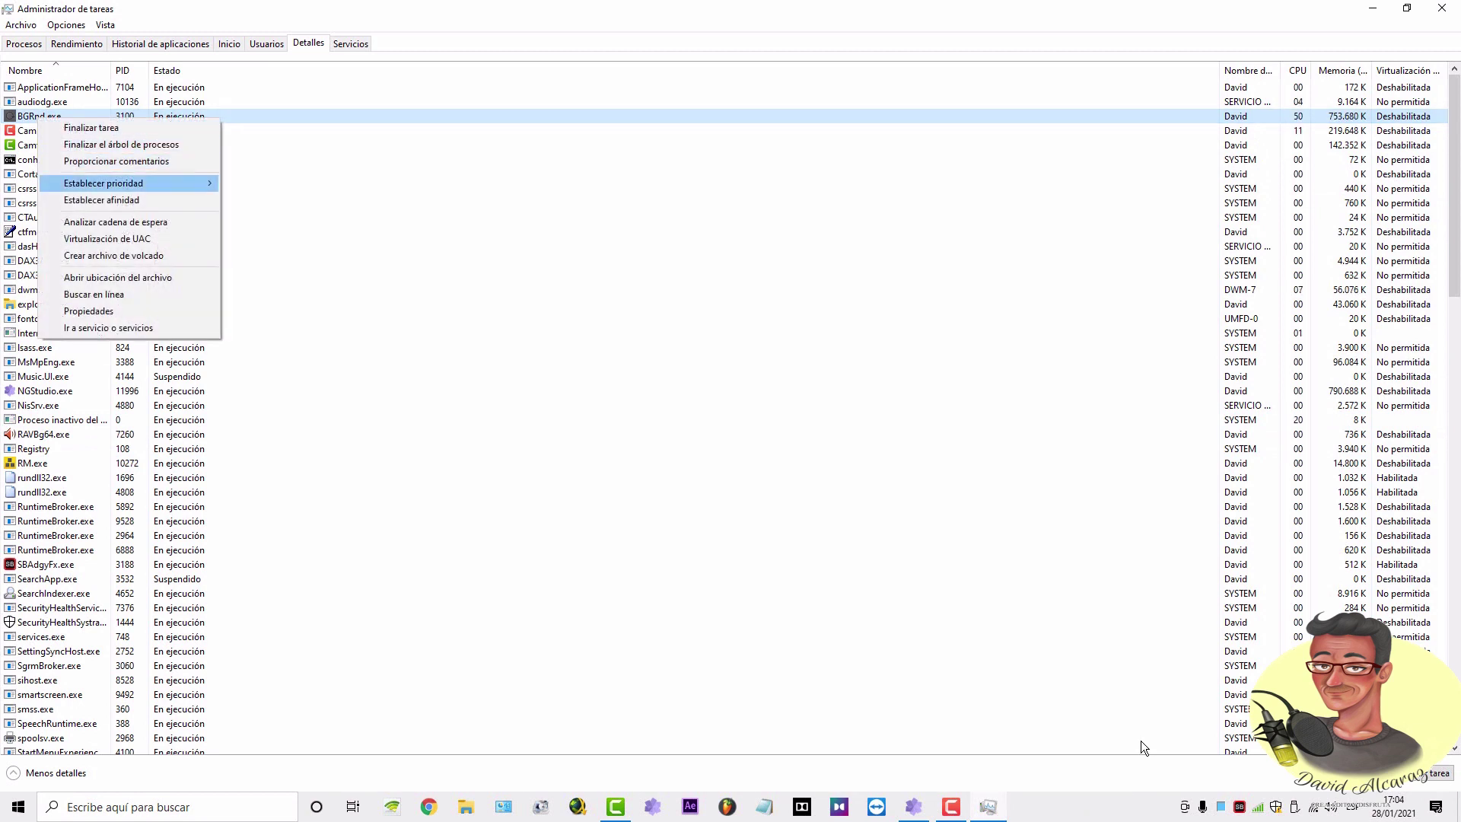
key(Right)
key(Down)
key(Down)
key(Down)
key(Down)
key(Down)
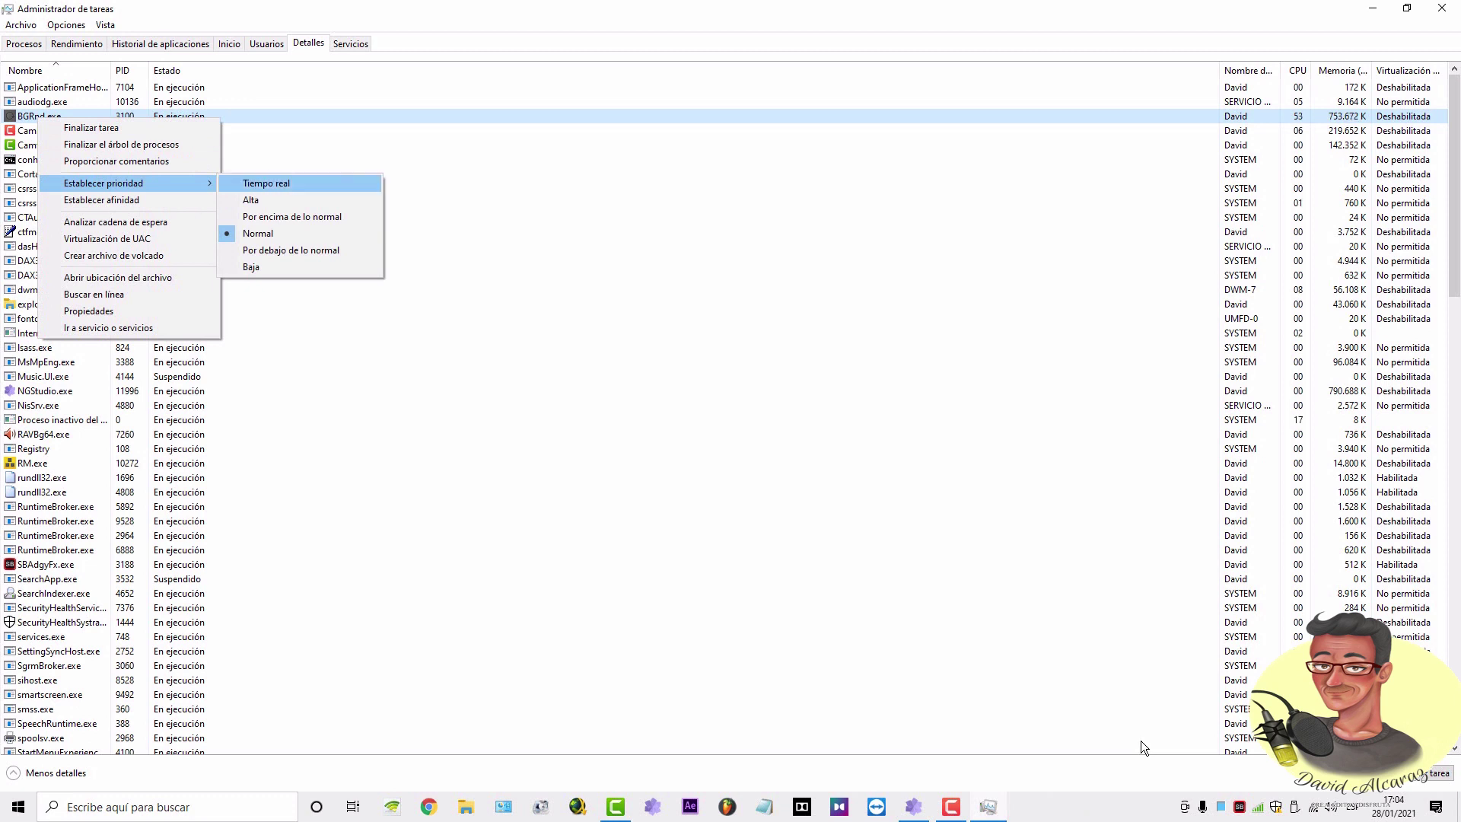
key(Up)
key(Up)
key(Up)
key(Up)
key(Down)
key(Return)
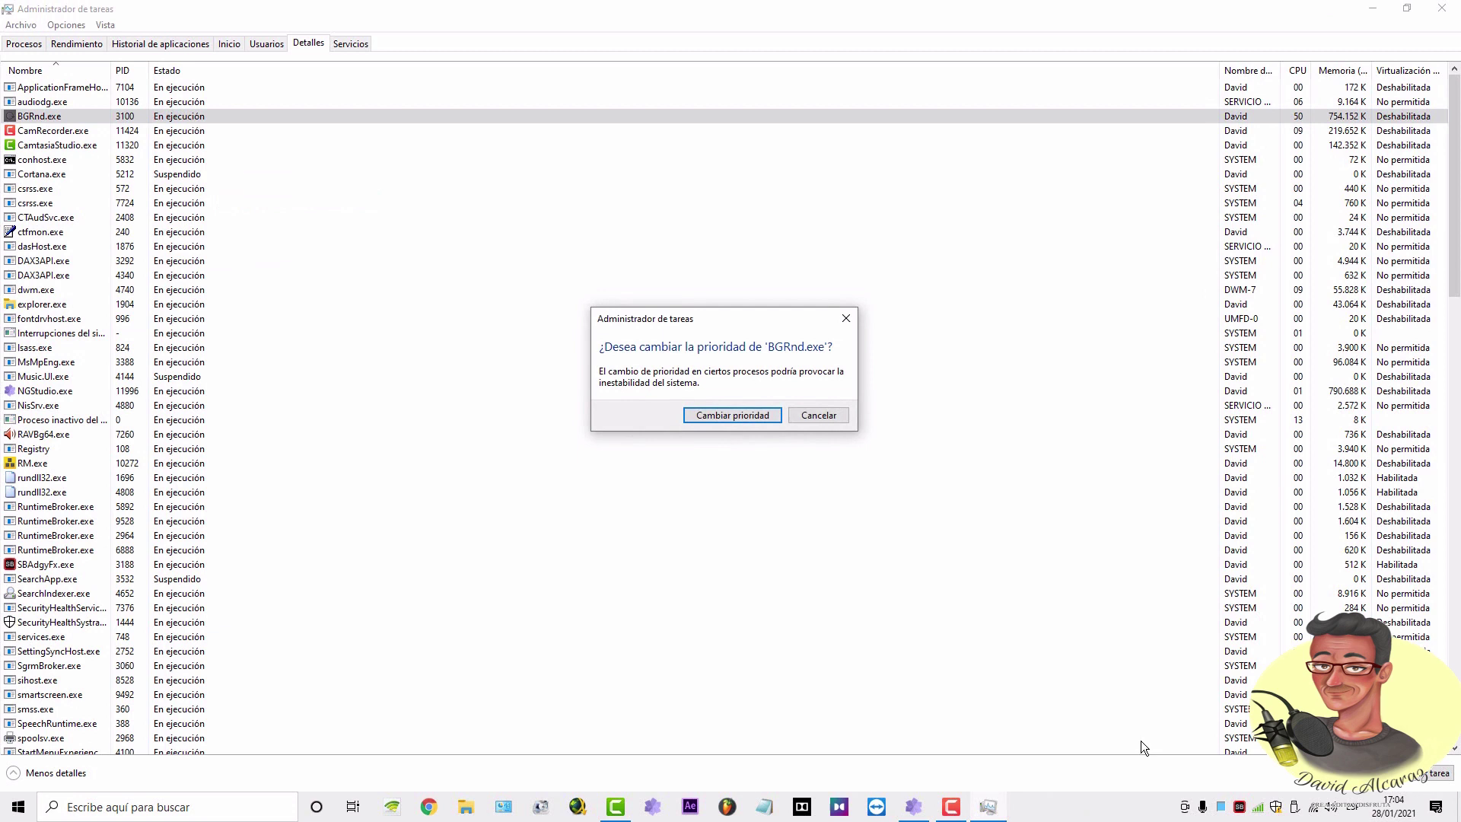
key(Return)
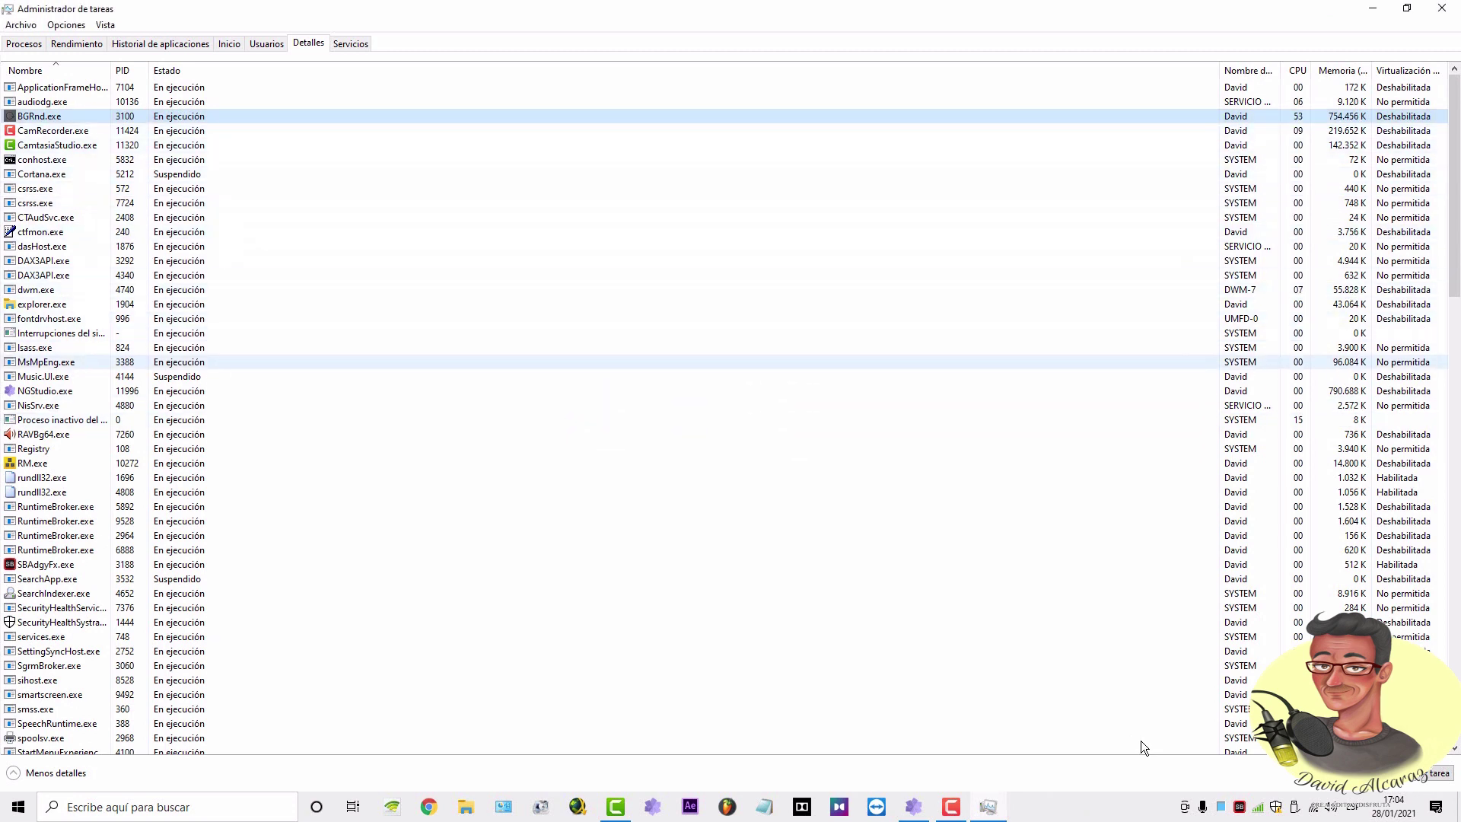
- Raise the NGStudio.exe process to Alta priority and confirm the change
right_click(36, 390)
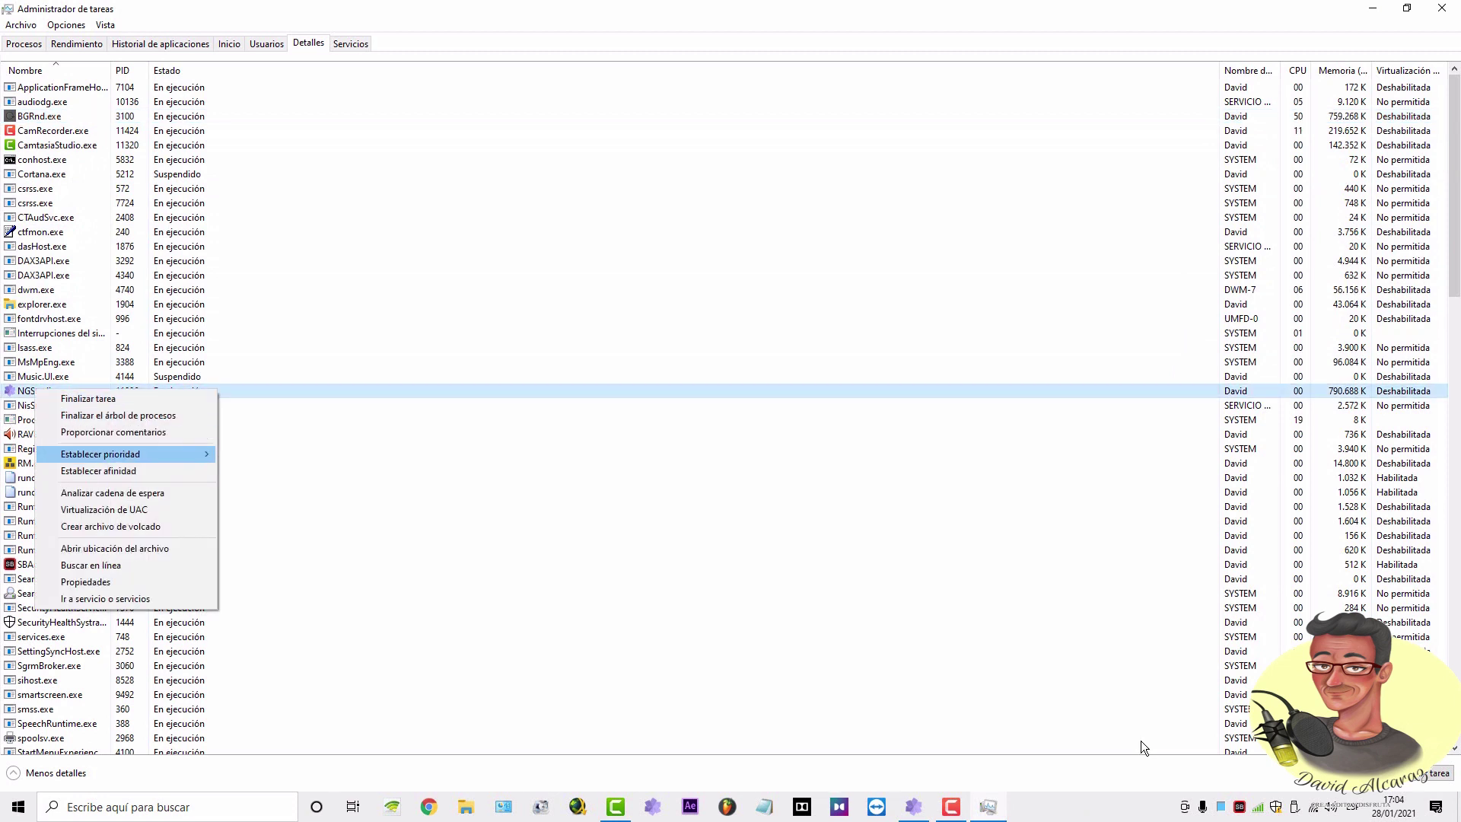
mouse_move(115, 454)
key(Up)
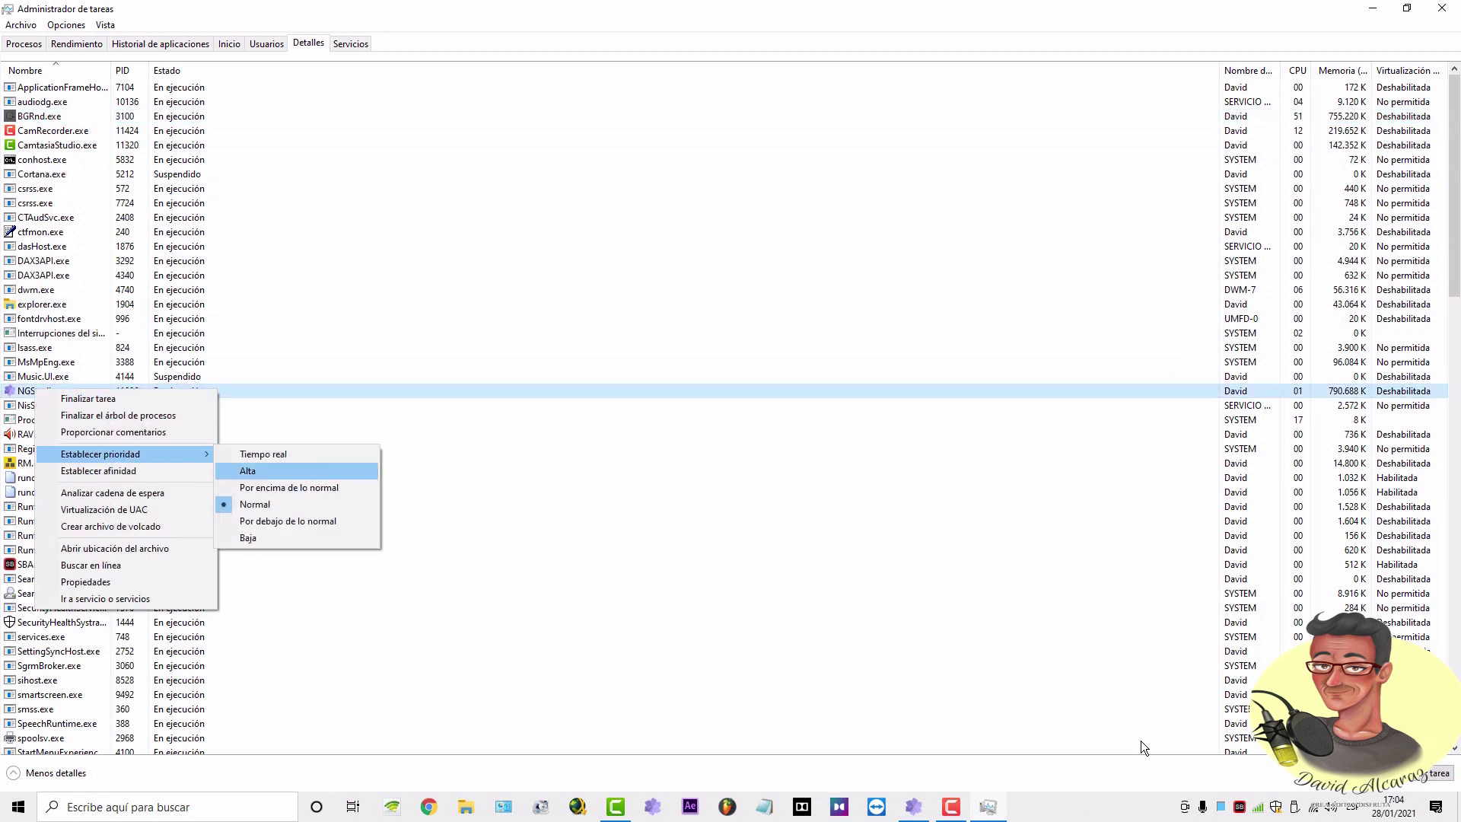
key(Return)
key(Return)
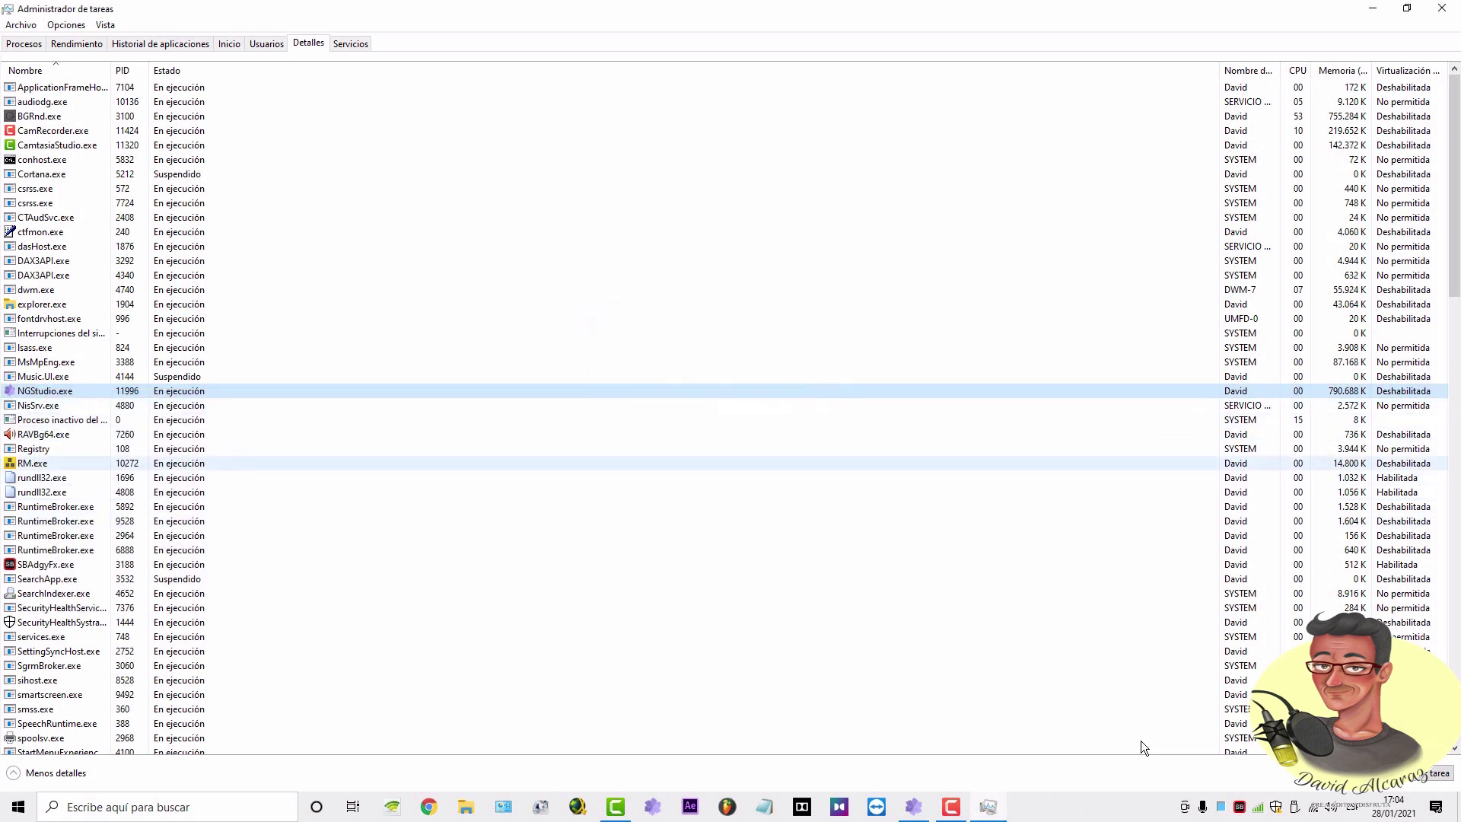
- Change the RM.exe process priority to Alta and accept the confirmation
key(r)
key(m)
key(Menu)
key(Down)
key(Down)
key(Down)
key(Down)
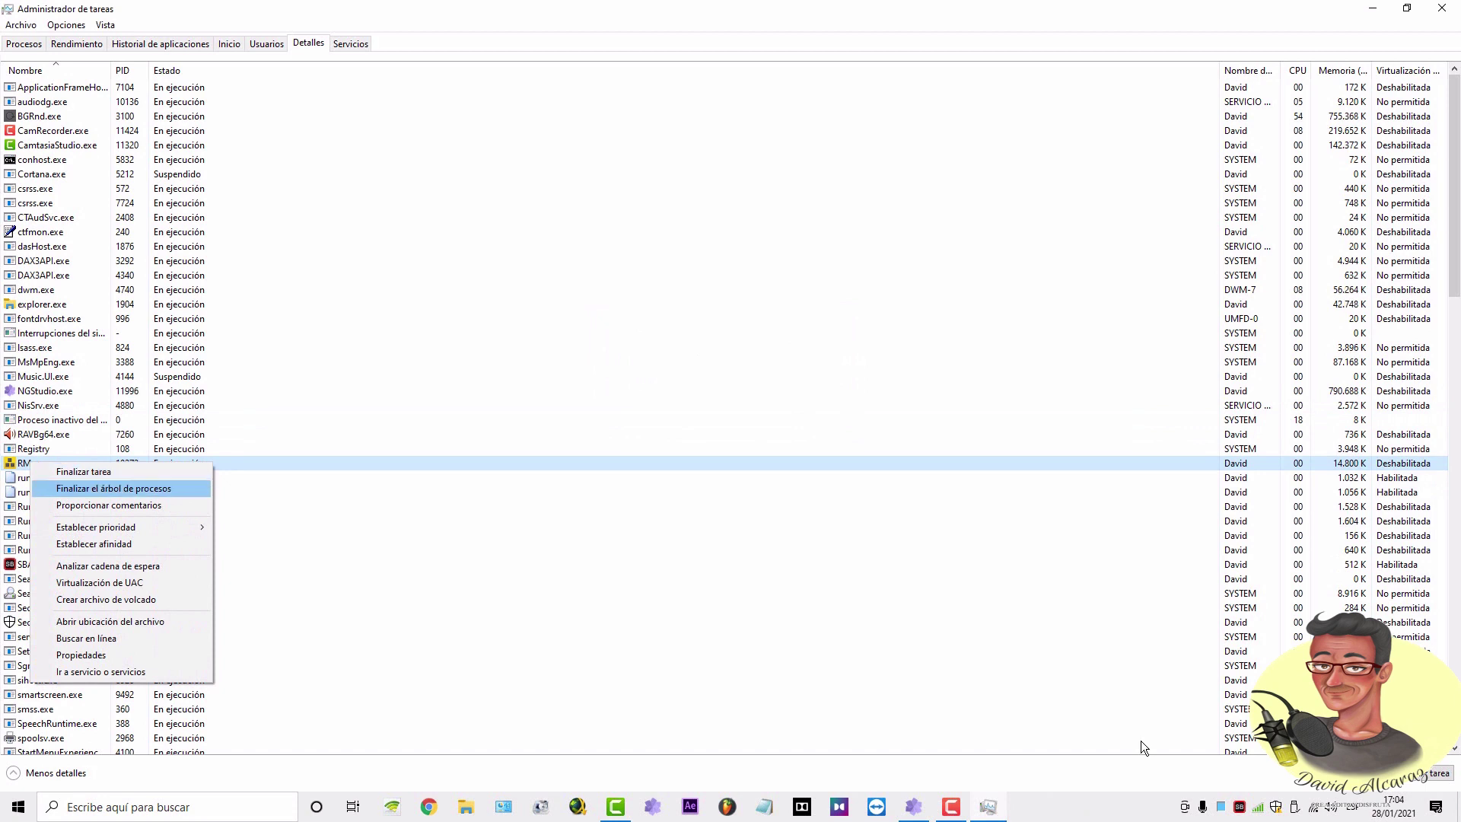
key(Right)
key(Down)
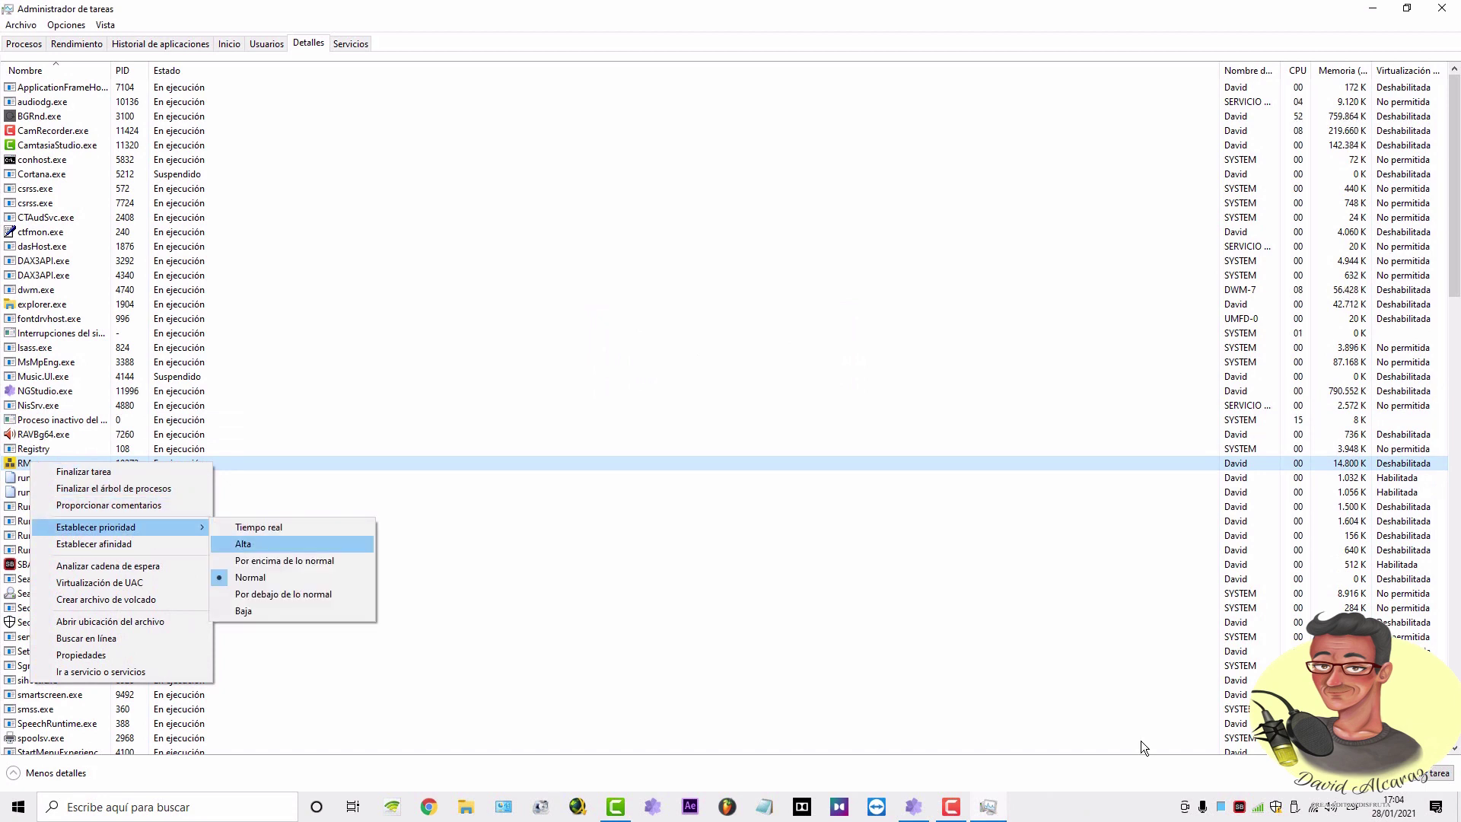
key(Return)
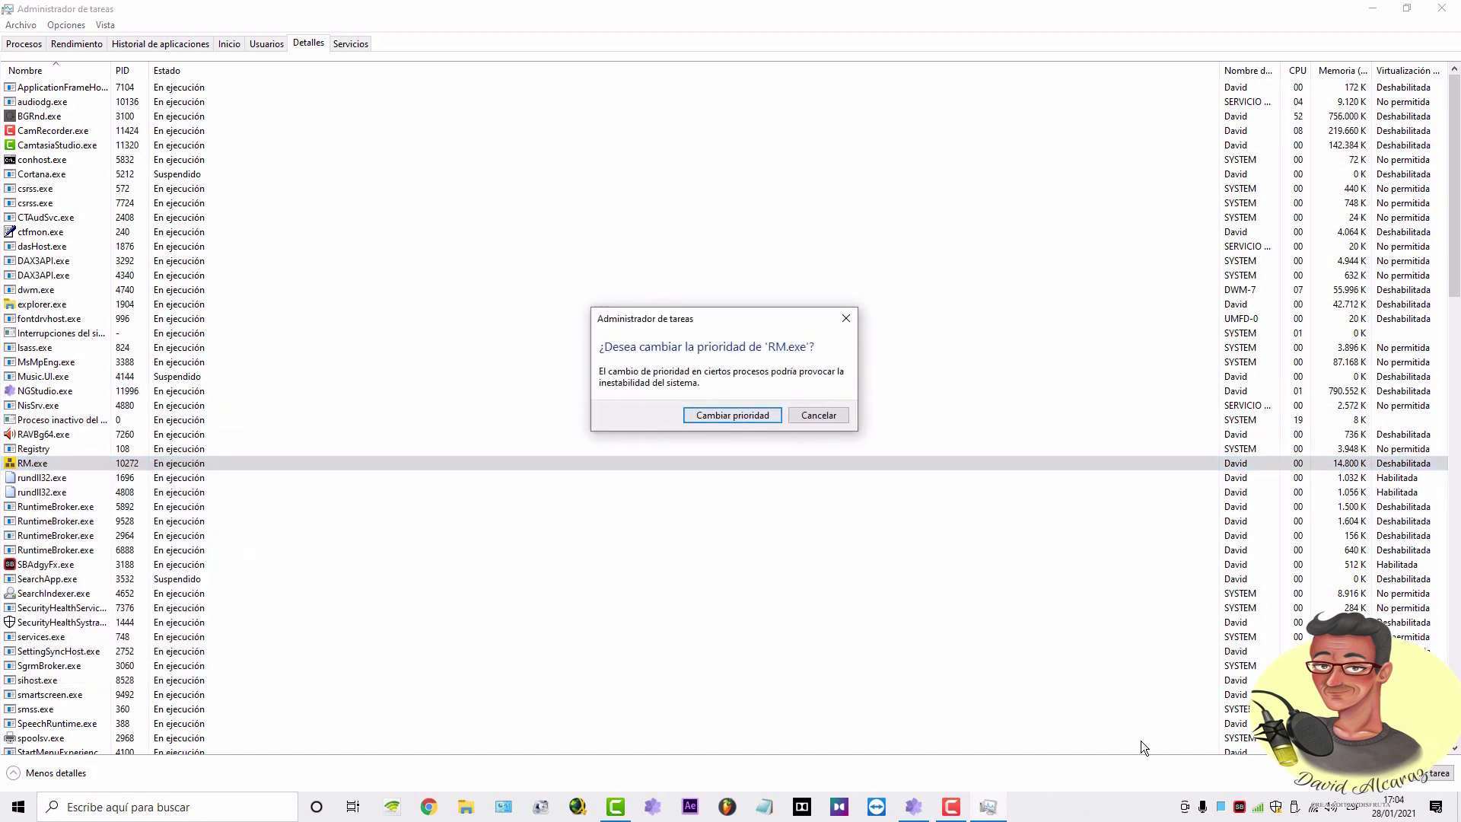
key(Return)
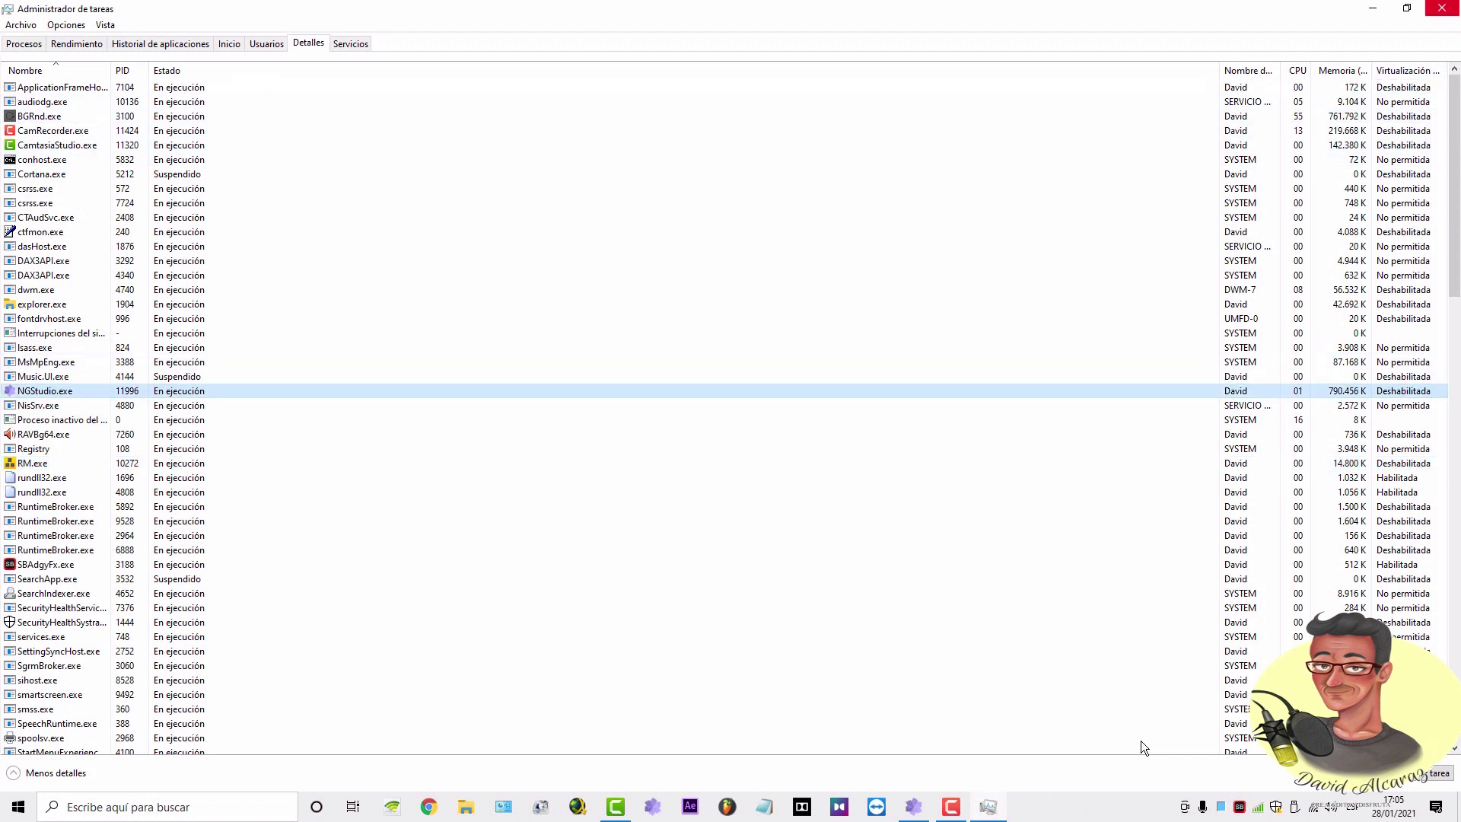
- Close Task Manager to return to Pinnacle Studio and fit the whole movie in the timeline view
key(alt+F4)
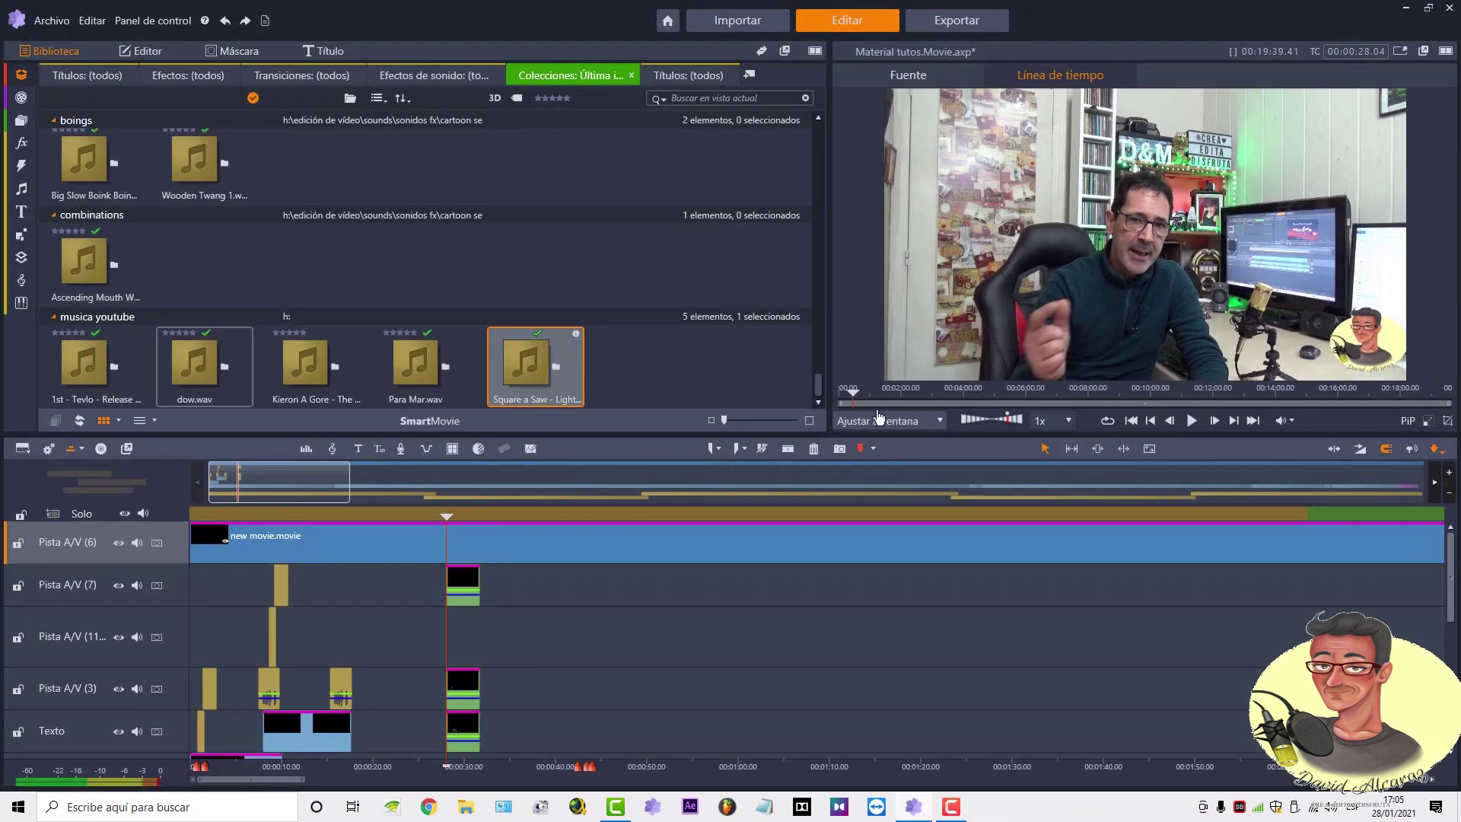
drag(350, 476, 1427, 471)
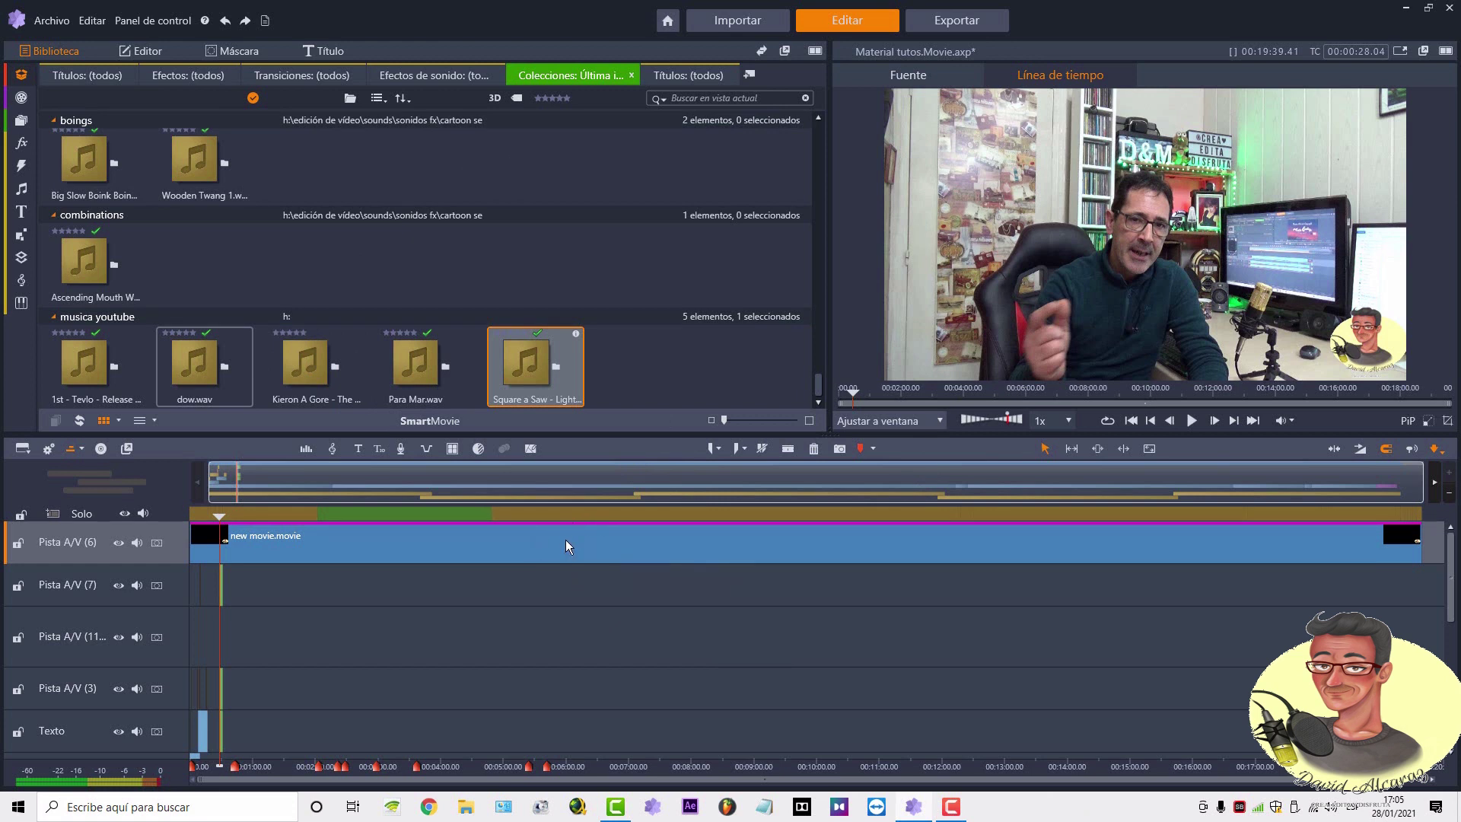
- Switch to File Explorer and open the Temp folder inside Windows on the C: drive, with the window maximized
click(467, 808)
scroll(721, 435, down, 3)
click(721, 436)
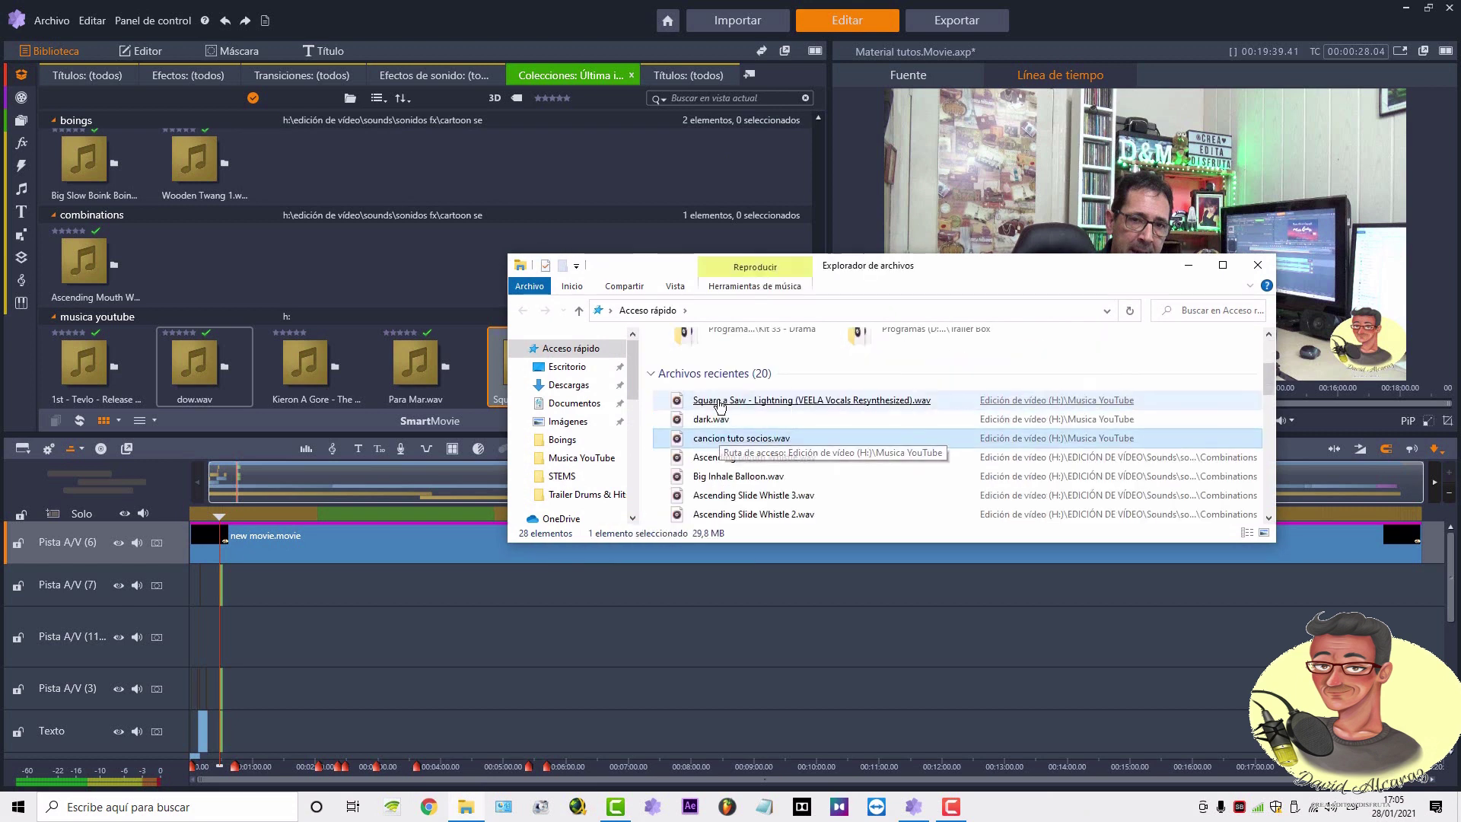
scroll(574, 392, down, 2)
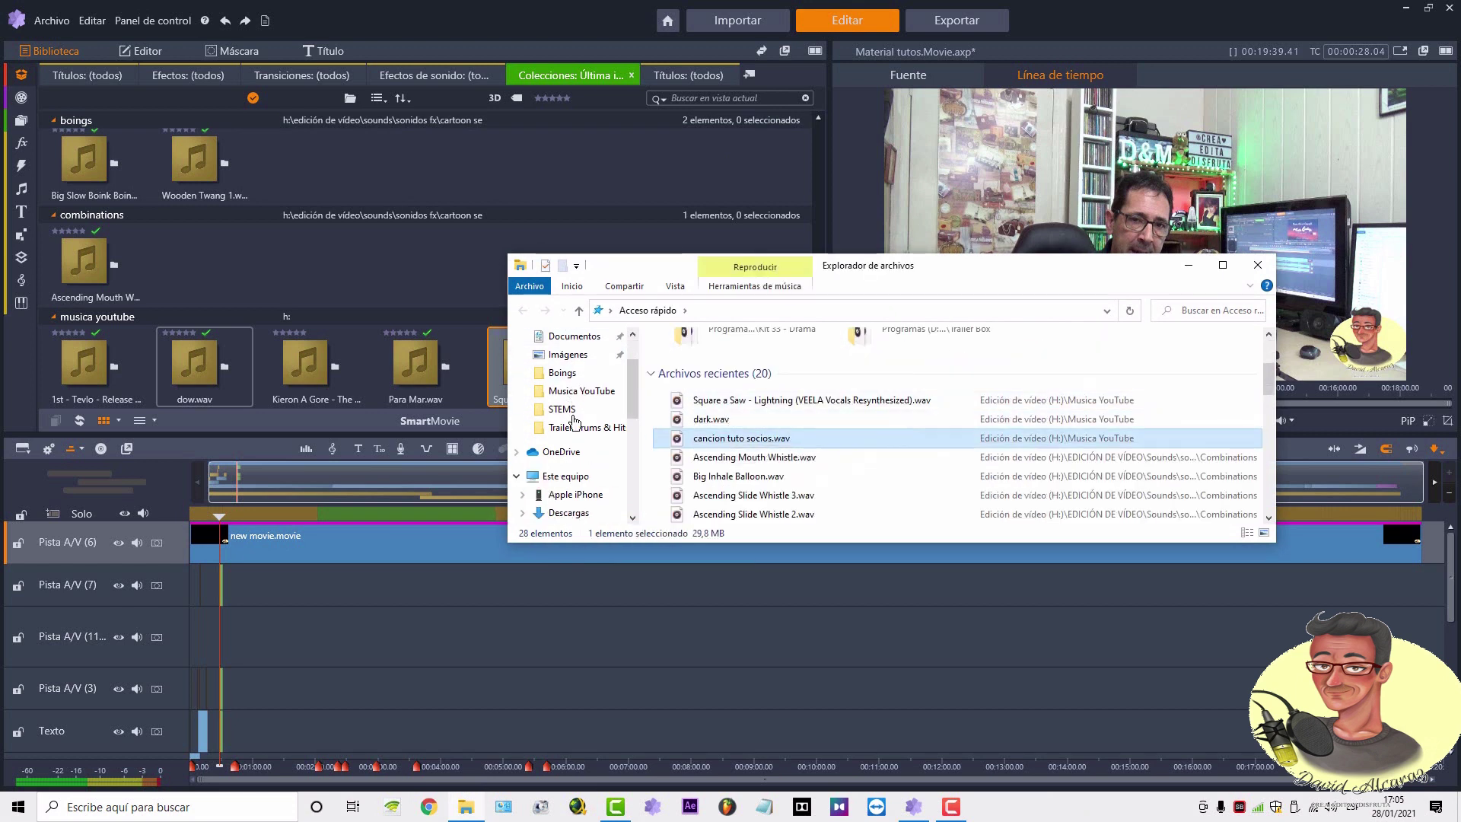
click(563, 478)
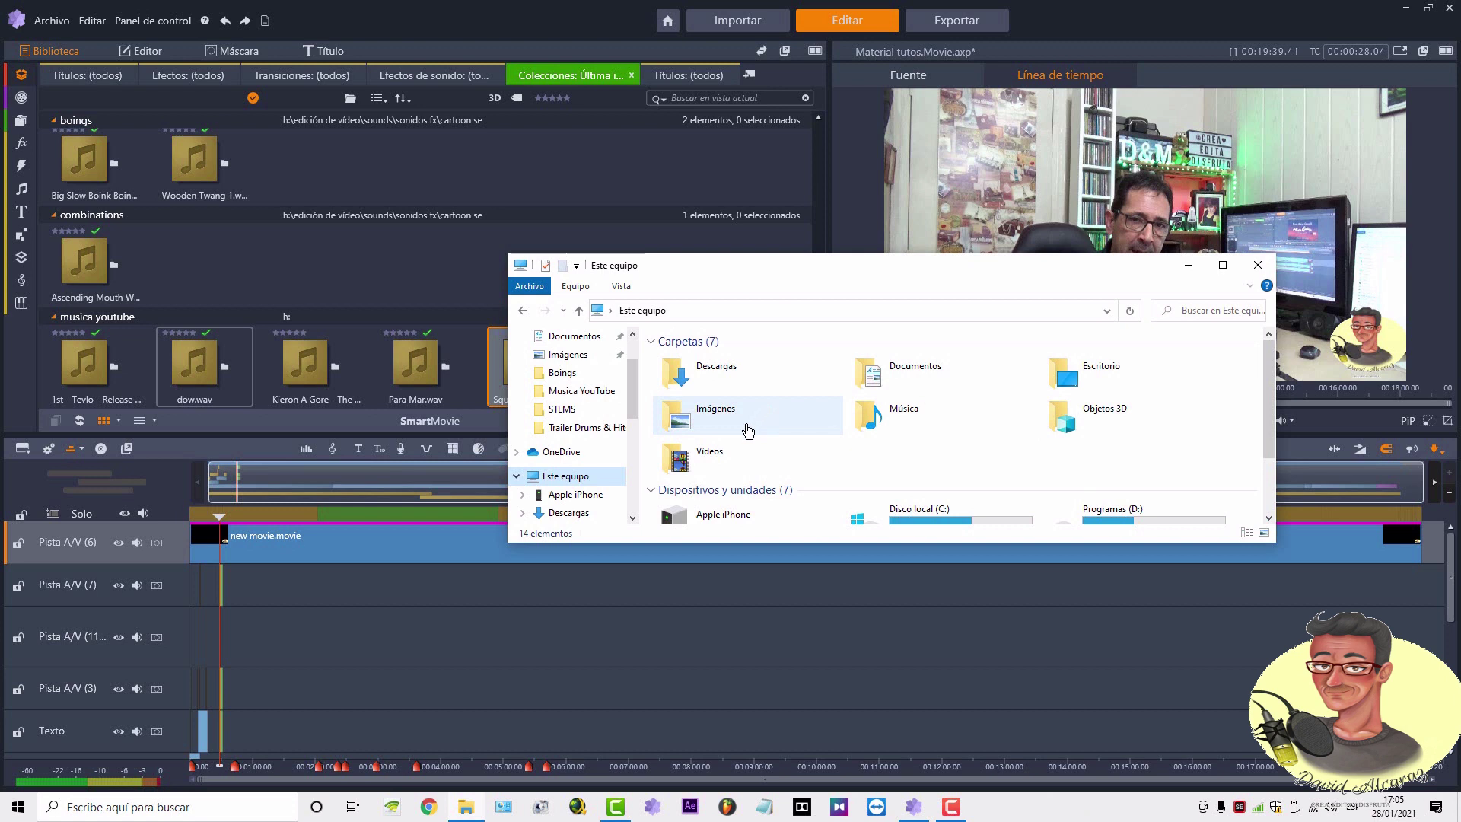
double_click(904, 501)
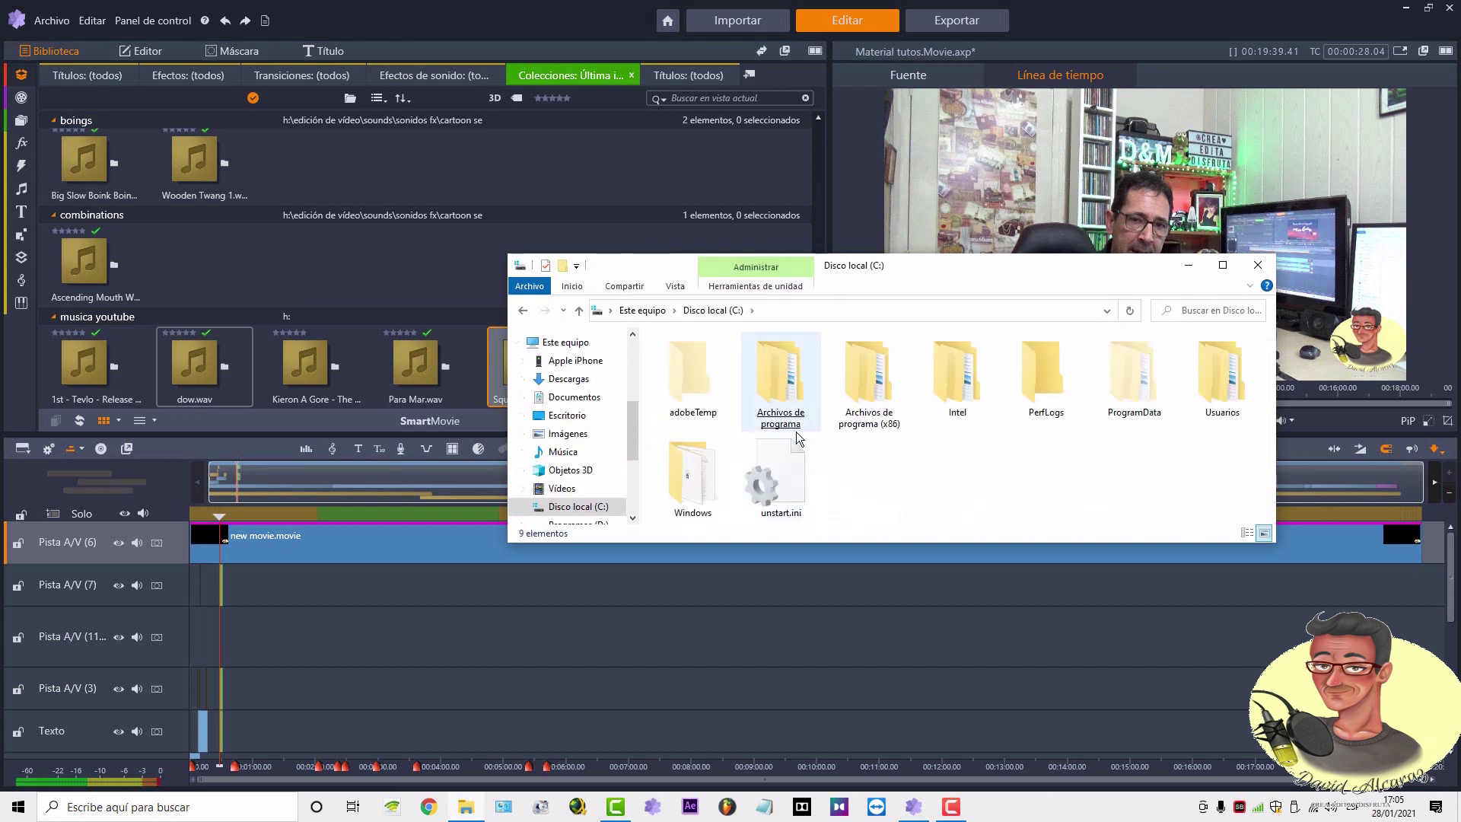
click(719, 490)
double_click(718, 491)
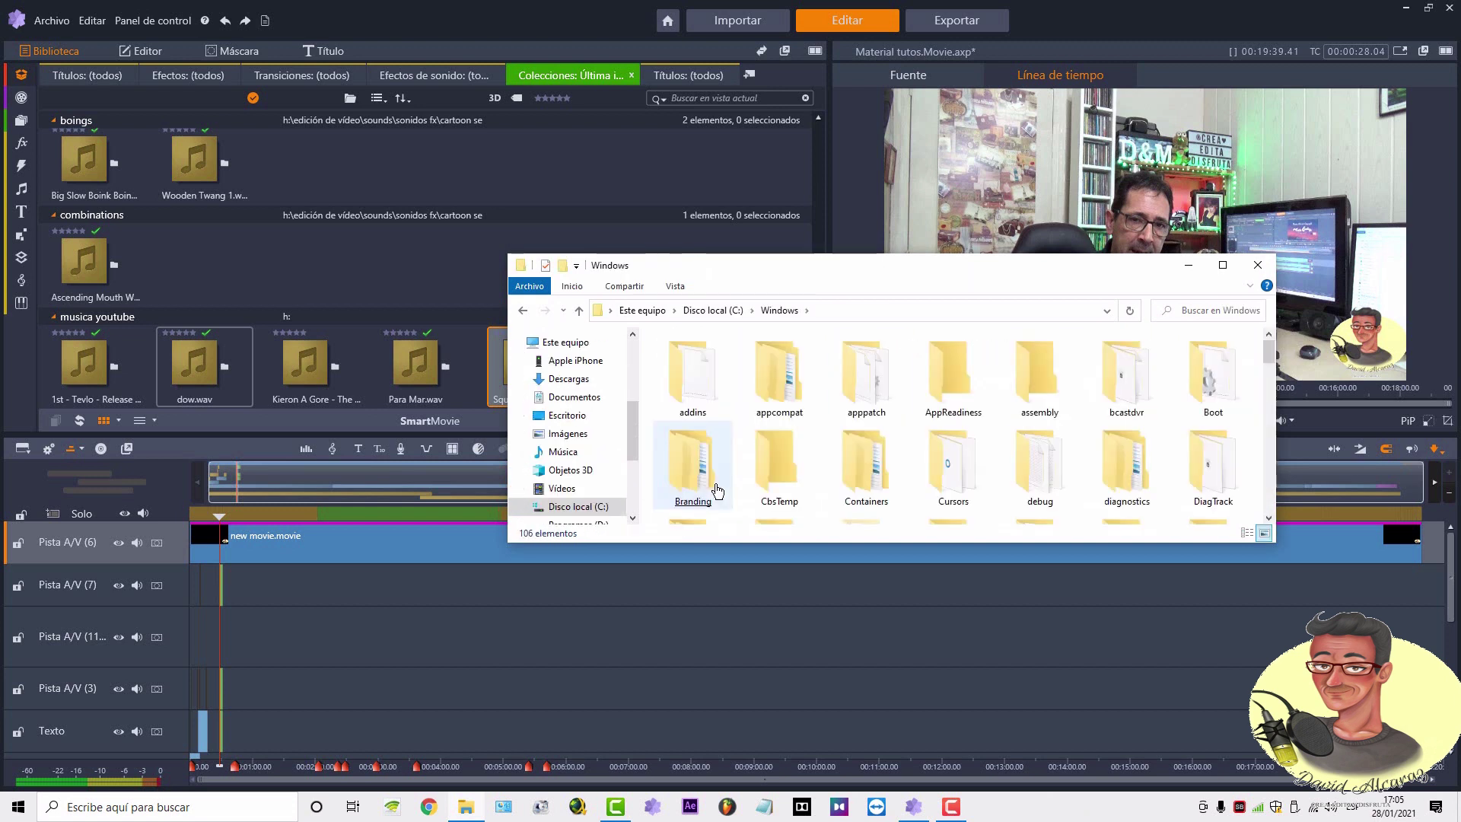
scroll(1042, 460, down, 5)
click(1041, 464)
drag(1107, 265, 1107, 0)
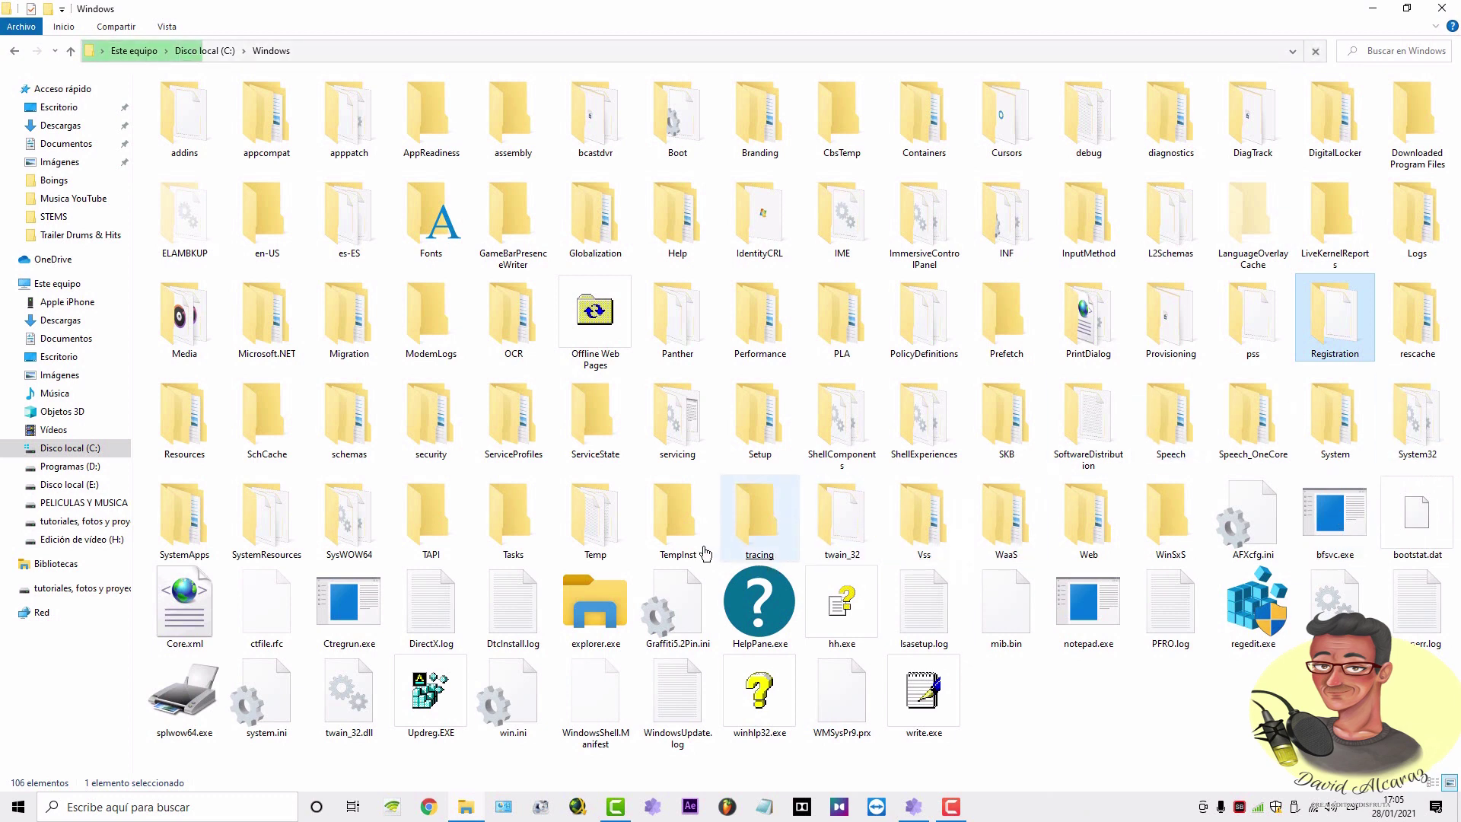
double_click(582, 526)
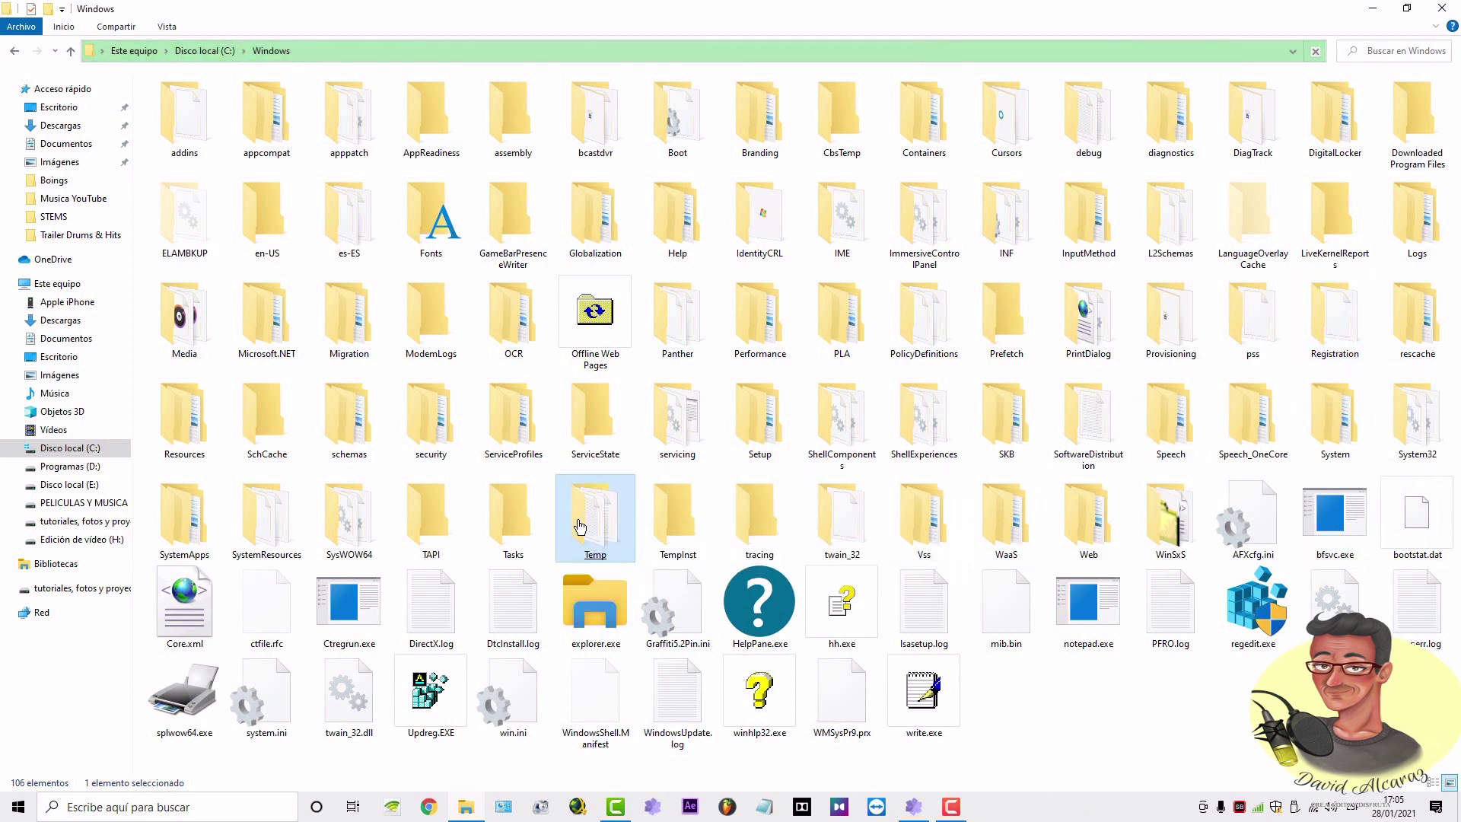
- Delete all files and folders inside the Windows Temp folder
drag(215, 228, 242, 97)
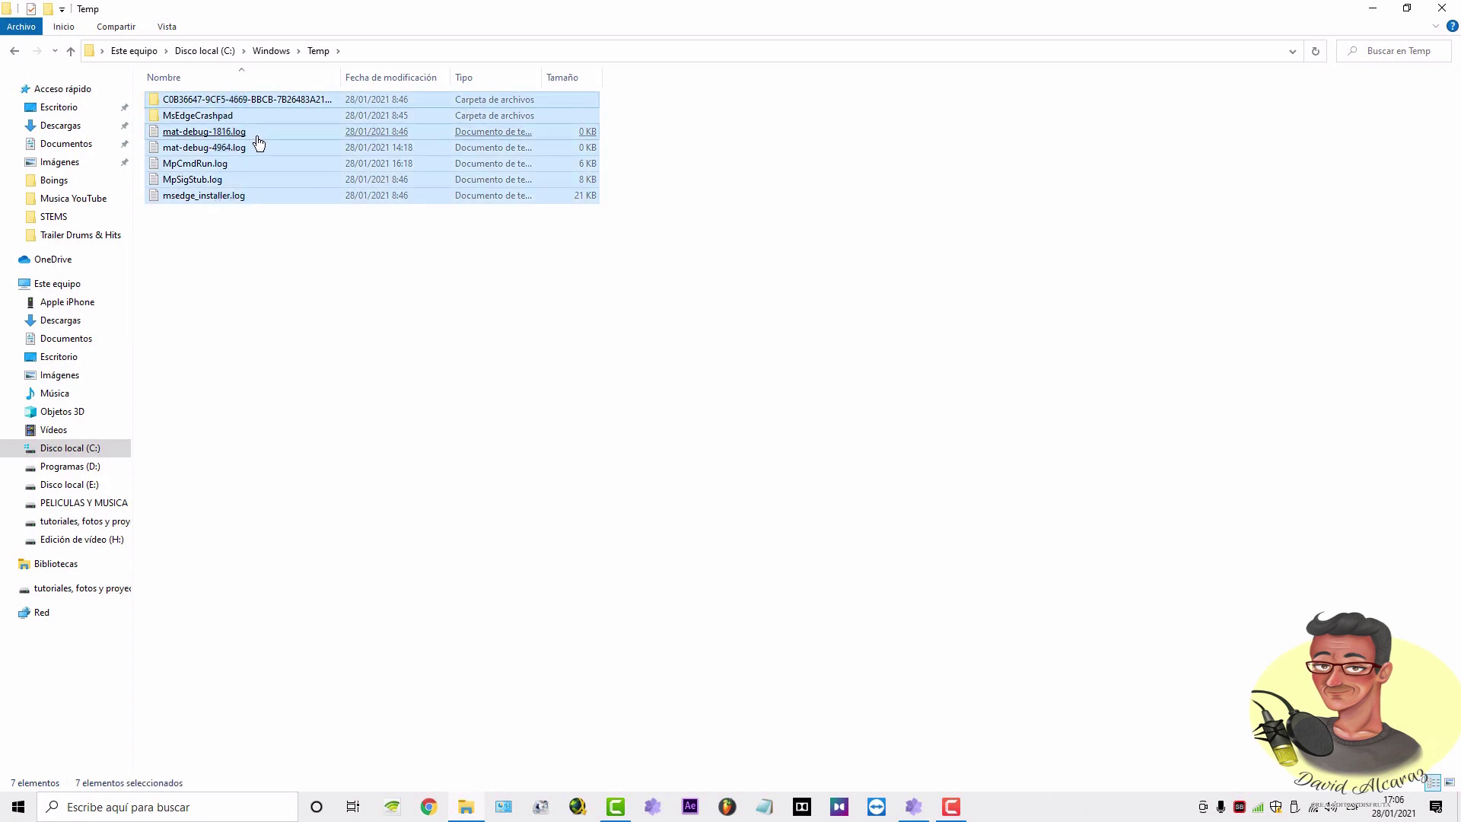
right_click(249, 127)
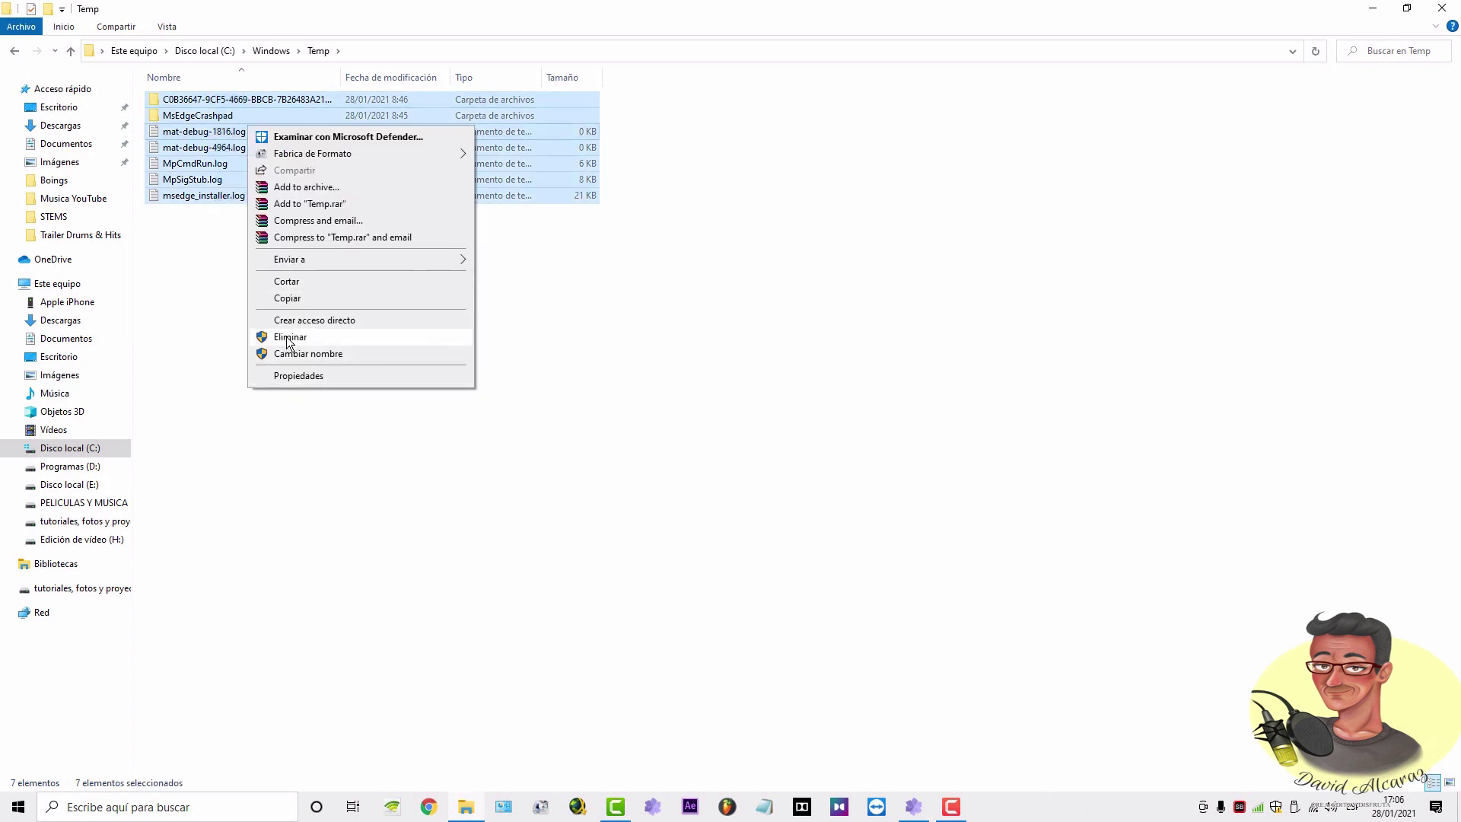
click(286, 336)
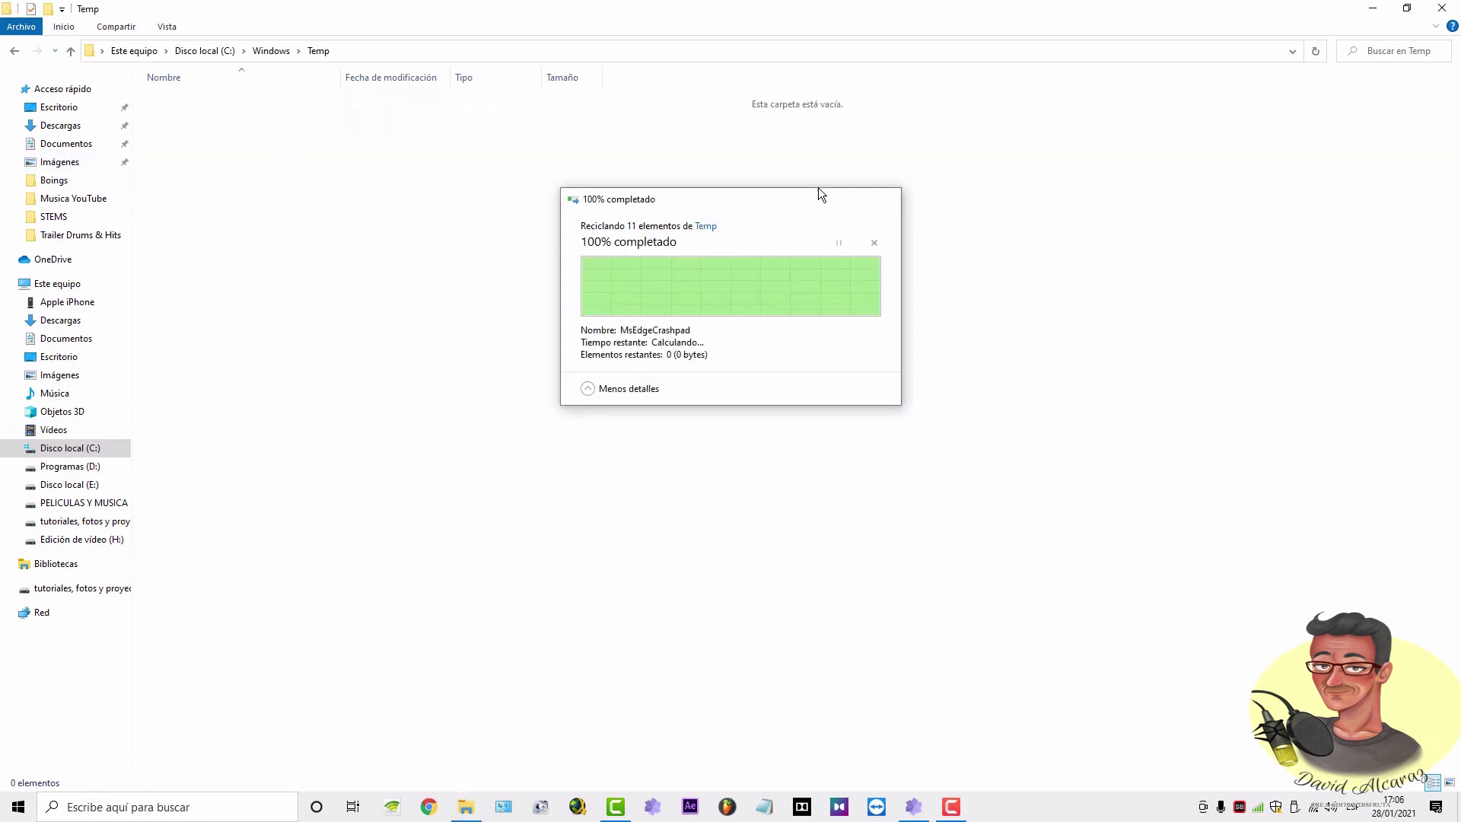
- Delete everything in the Render Pinnacle folder on the Programas (D:) drive and close File Explorer
click(70, 49)
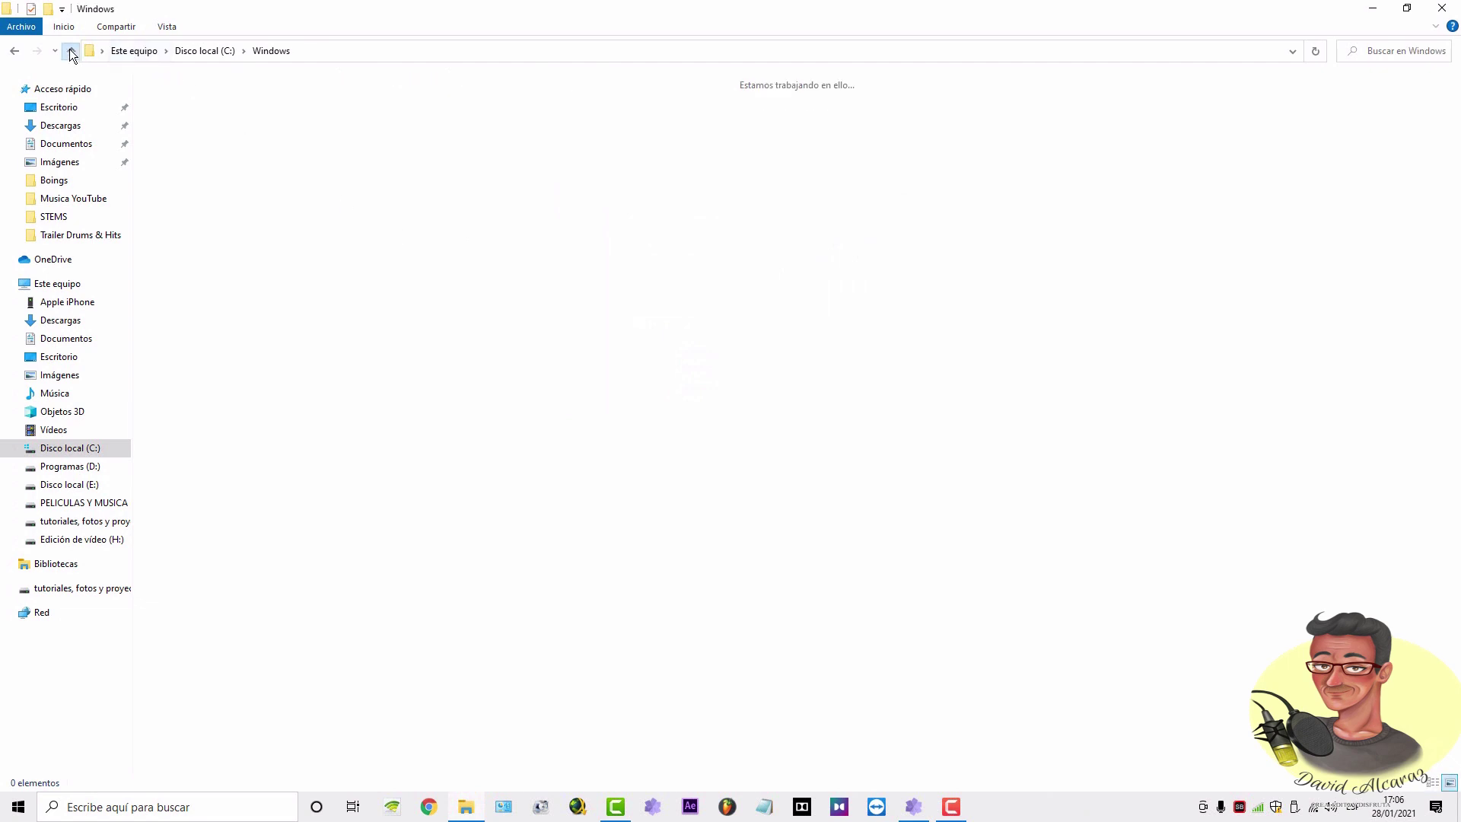
click(66, 468)
double_click(703, 144)
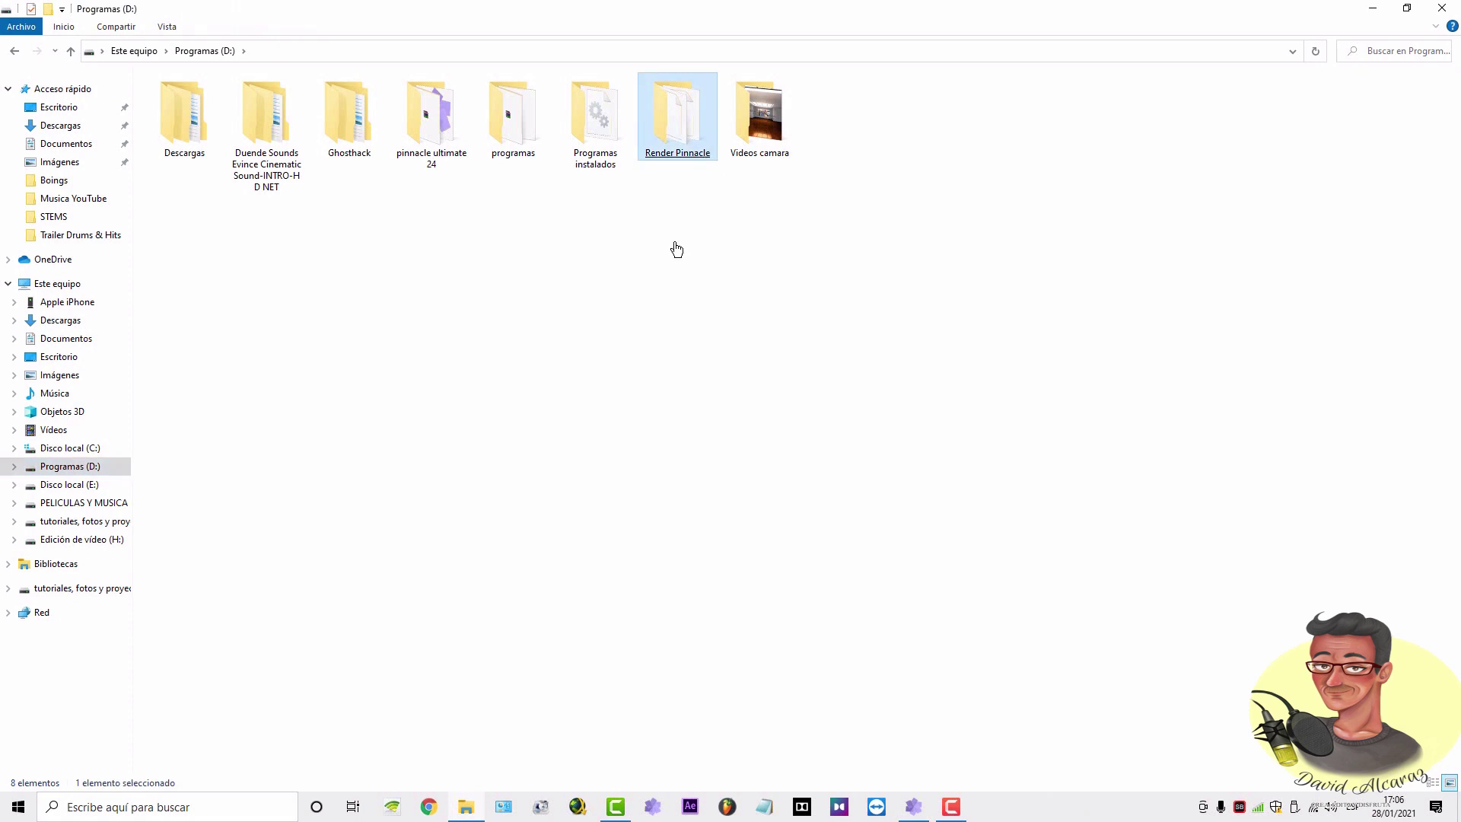
drag(244, 217, 227, 93)
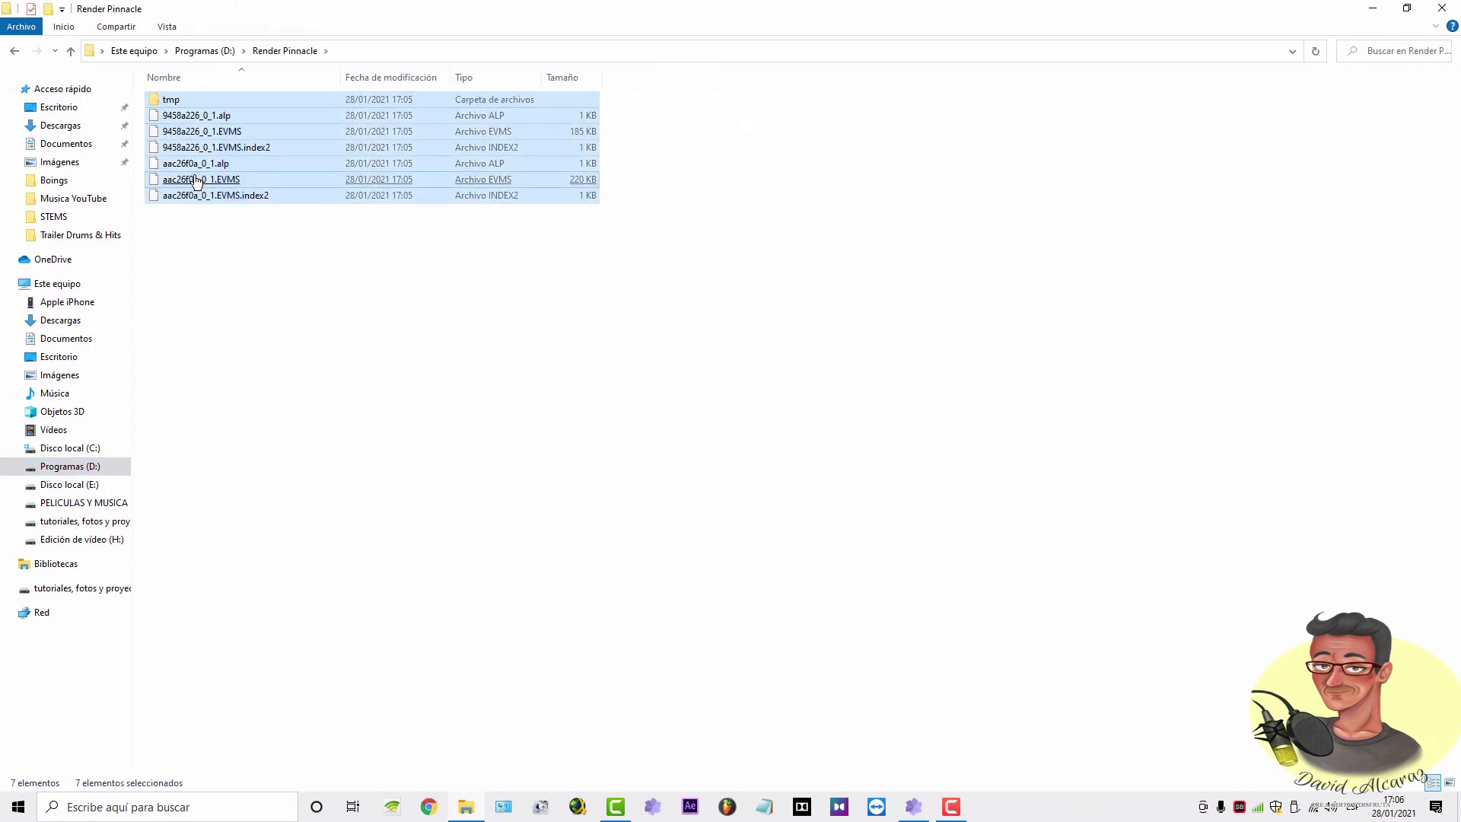
right_click(227, 121)
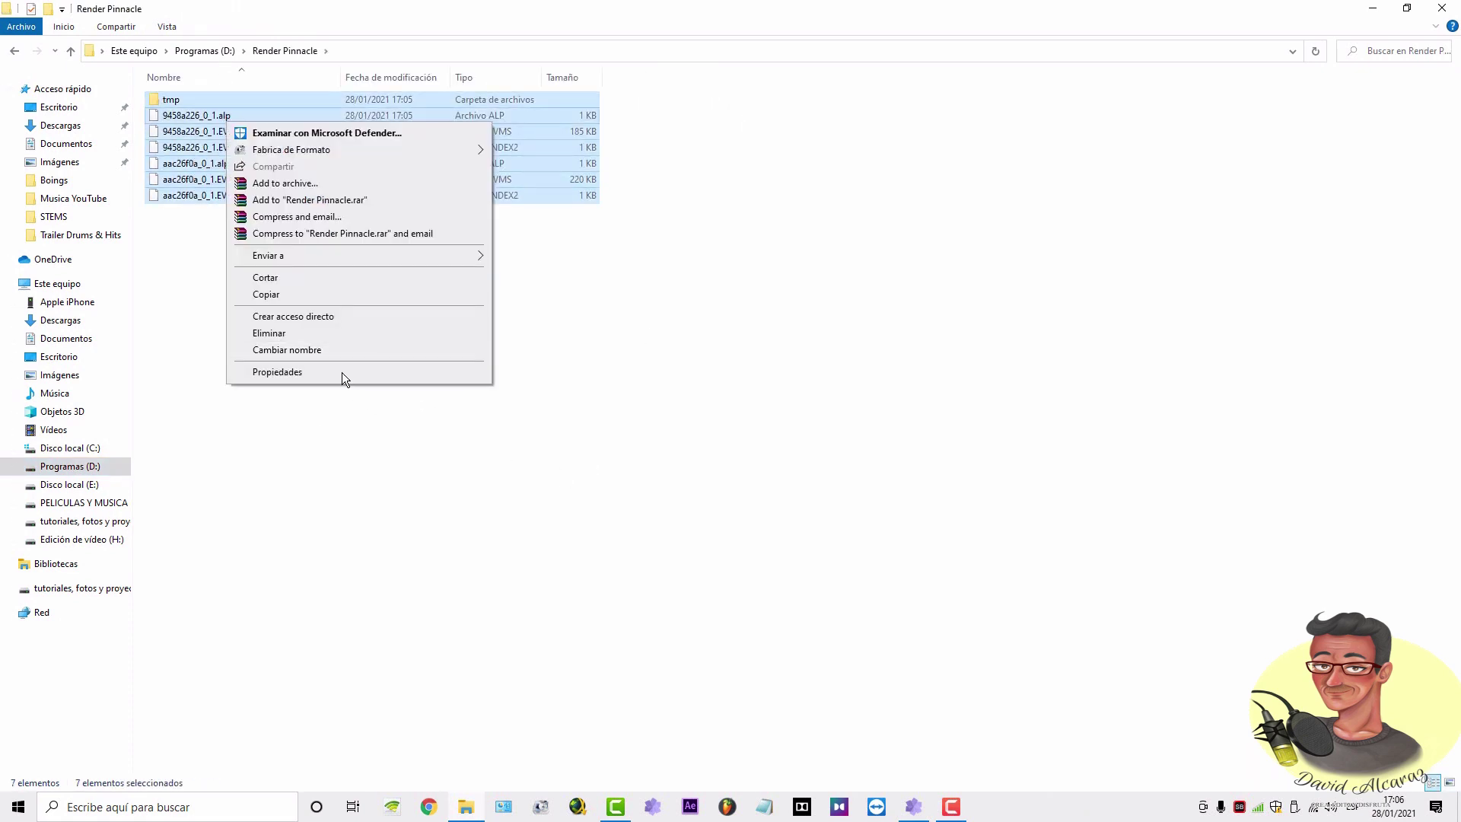
click(271, 335)
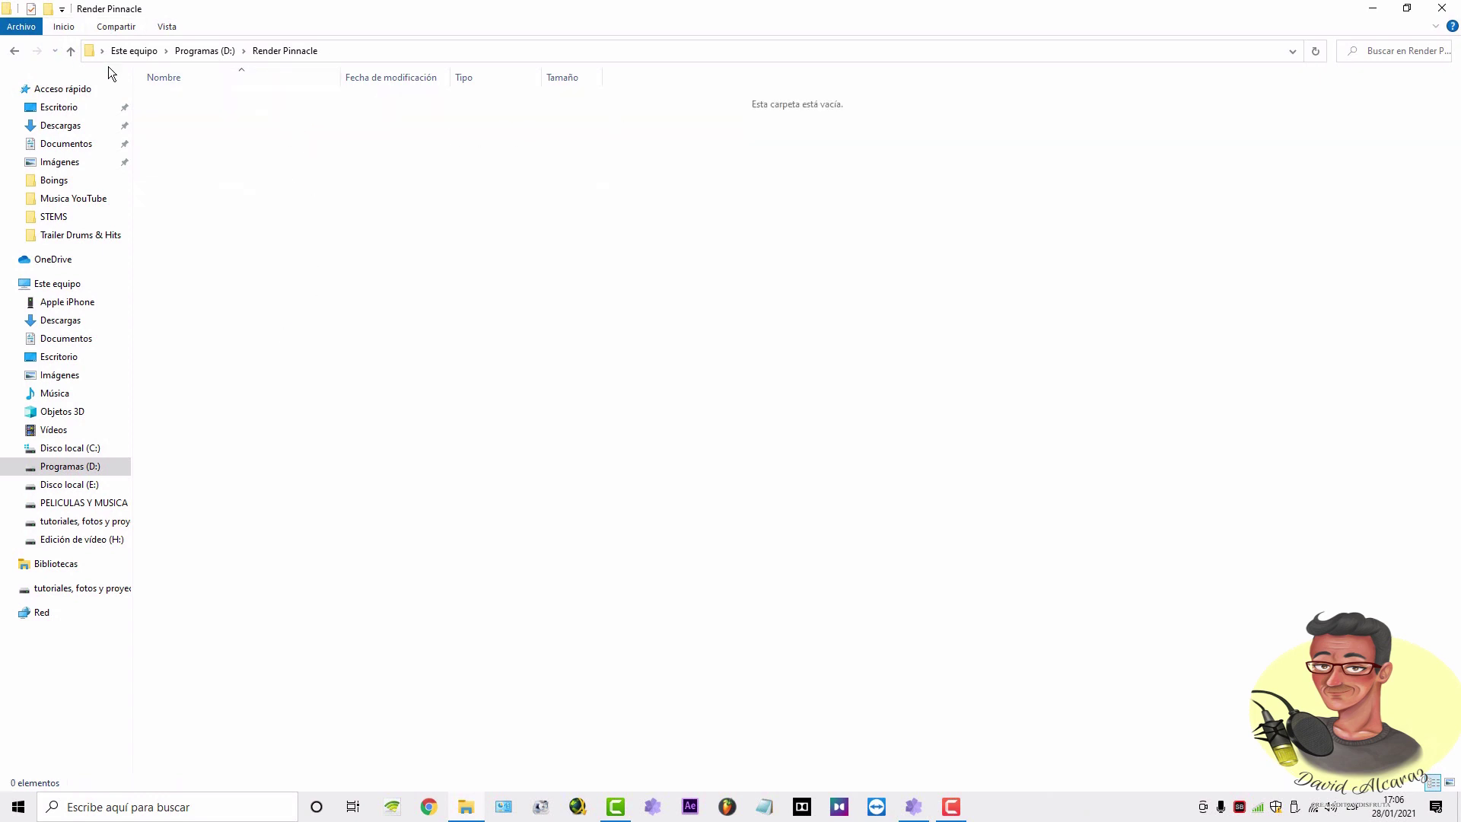
click(1441, 9)
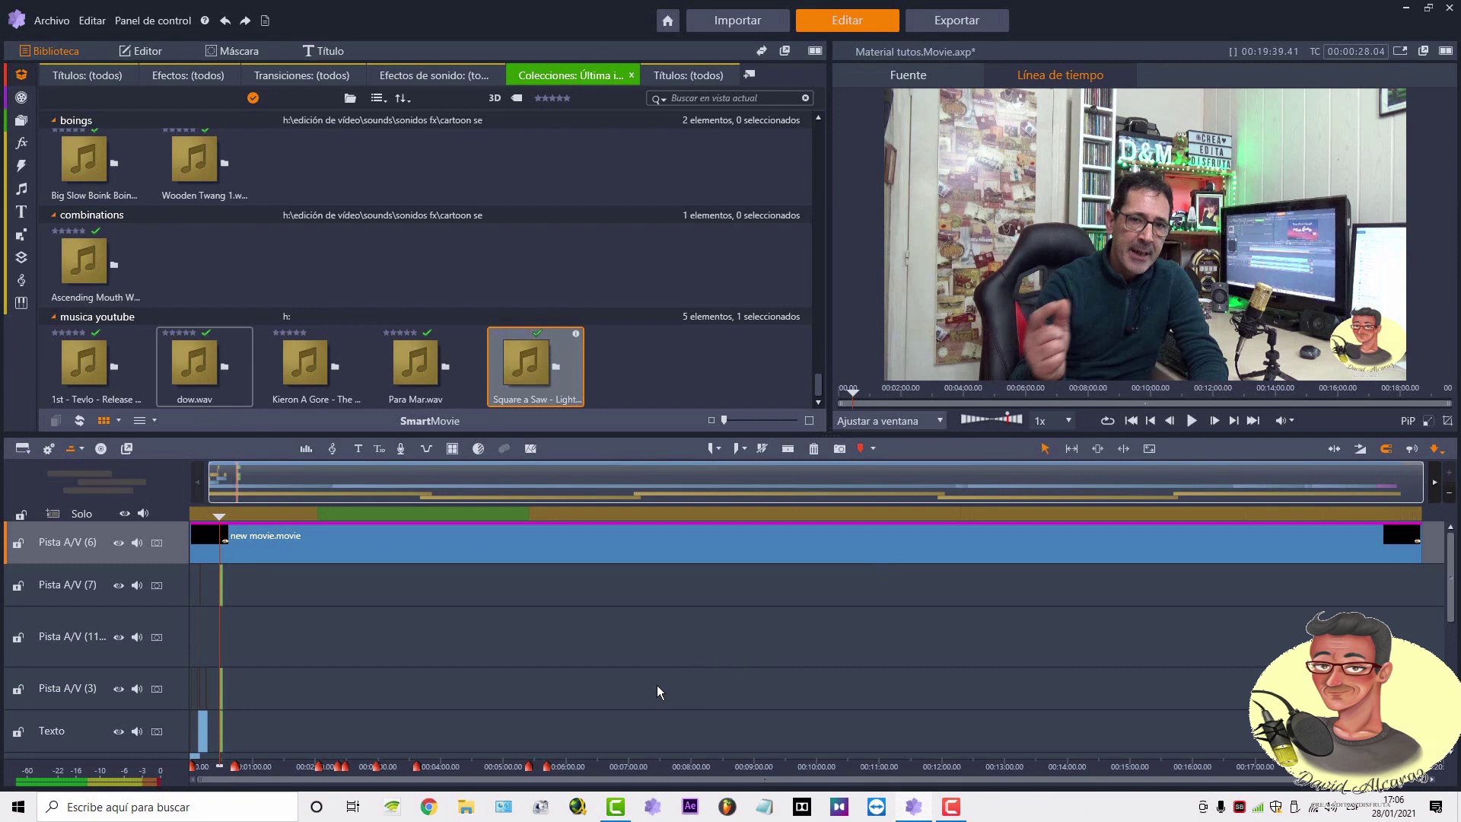